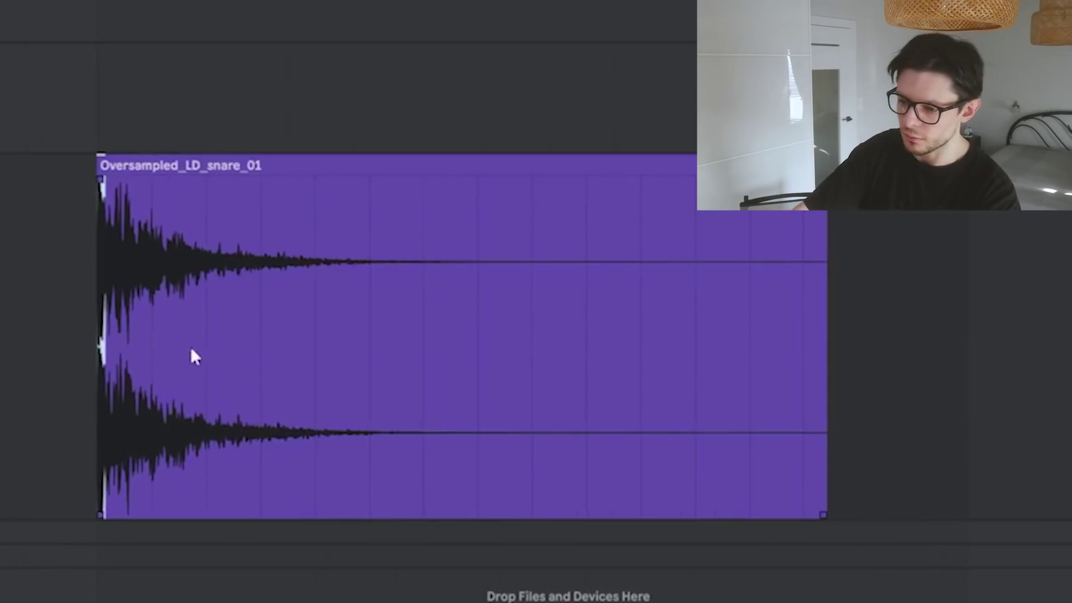
# Set the play position and insert marker at the snare clip's start, then select the whole clip
pyautogui.moveTo(294, 223); pyautogui.dragTo(770, 197)
pyautogui.click(717, 80)
pyautogui.hotkey('ctrl', 'a')
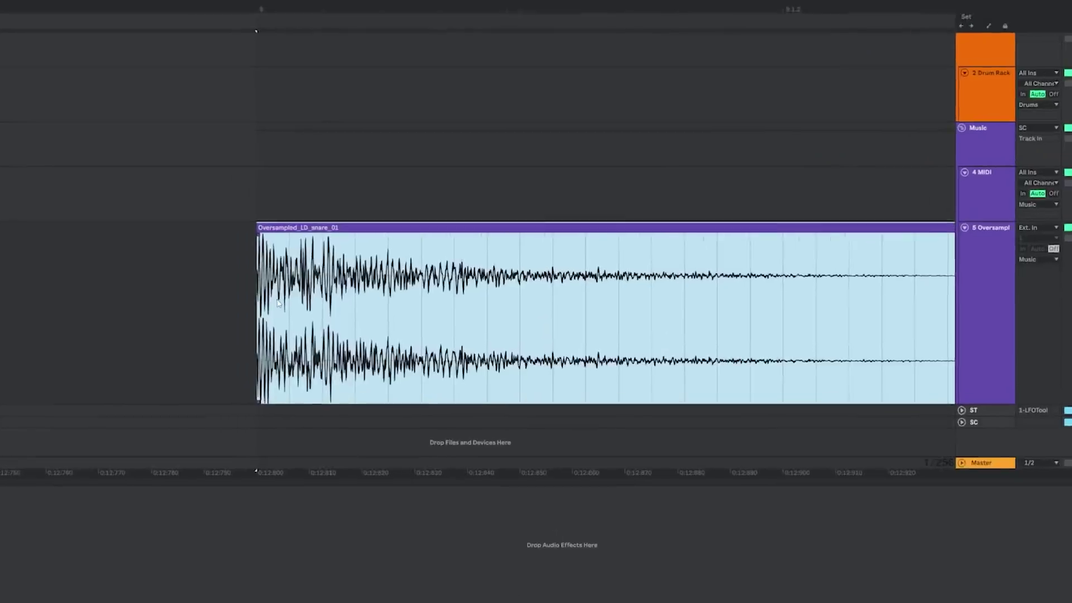
# Scroll through the arrangement and select a short range at the clip start
pyautogui.scroll(10, 187, 234)
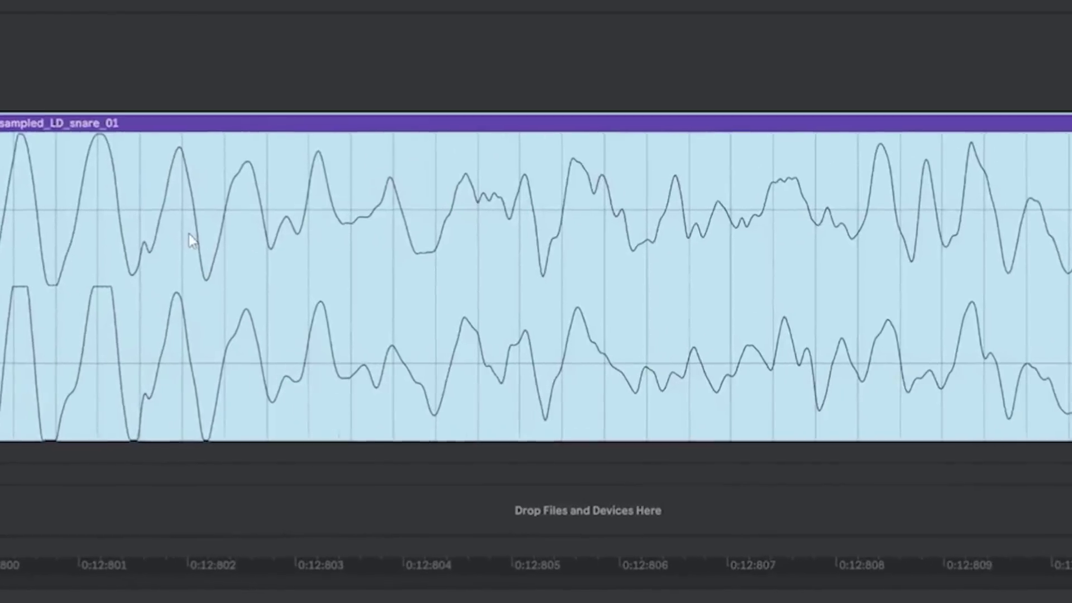
pyautogui.scroll(3, 112, 234)
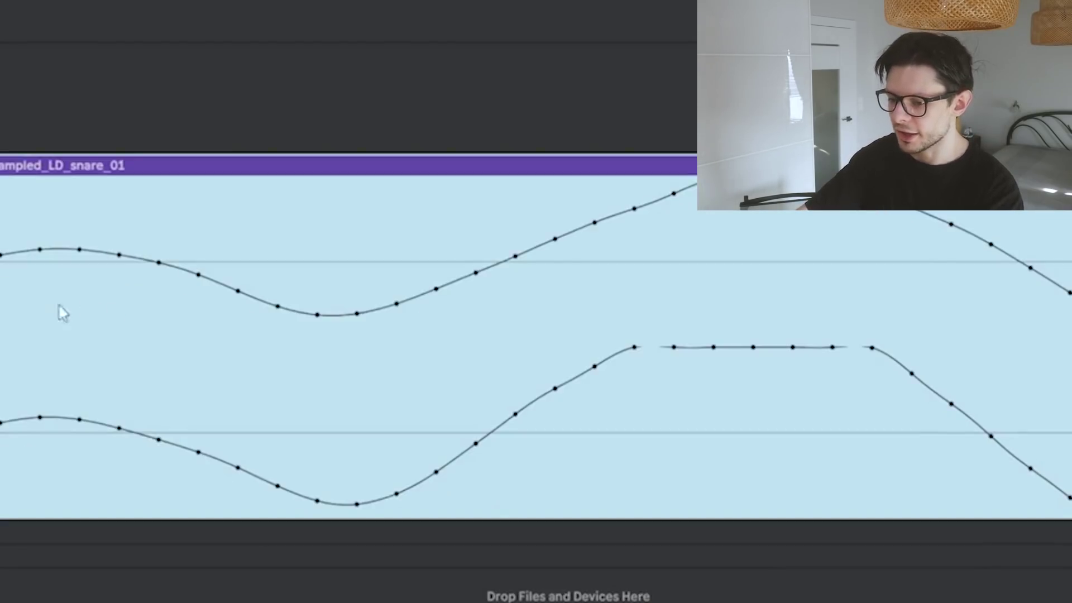
pyautogui.scroll(-5, 52, 270)
pyautogui.scroll(3, 84, 257)
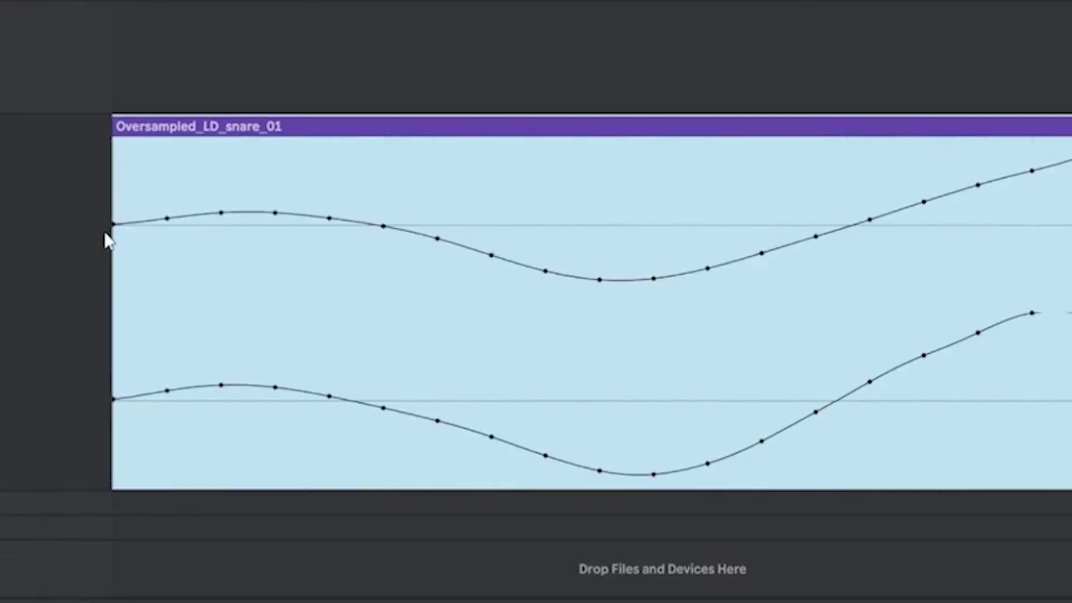
pyautogui.scroll(-5, 106, 239)
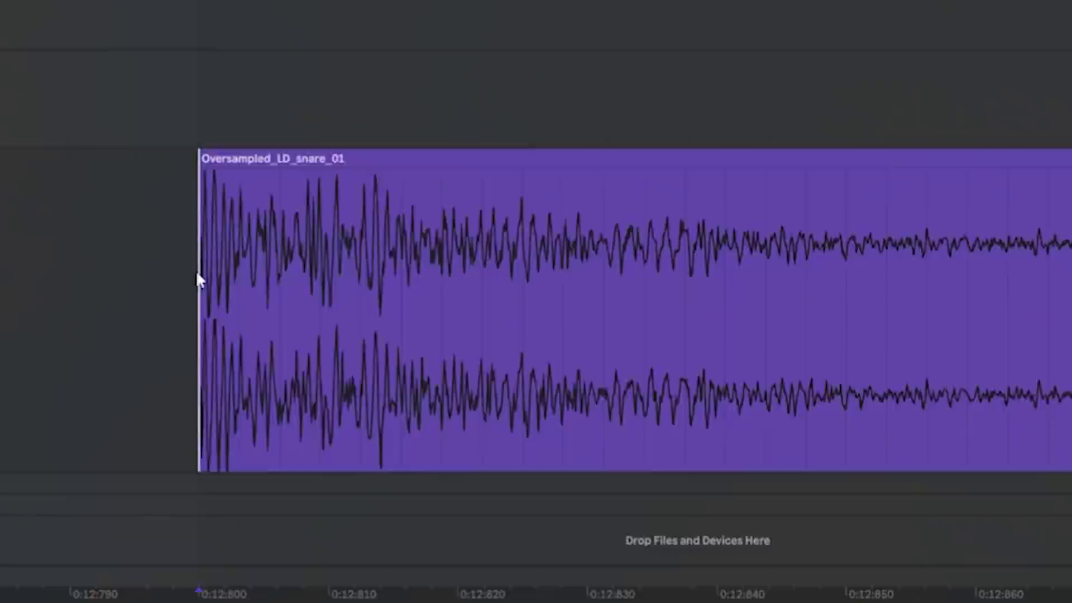
pyautogui.scroll(-5, 198, 278)
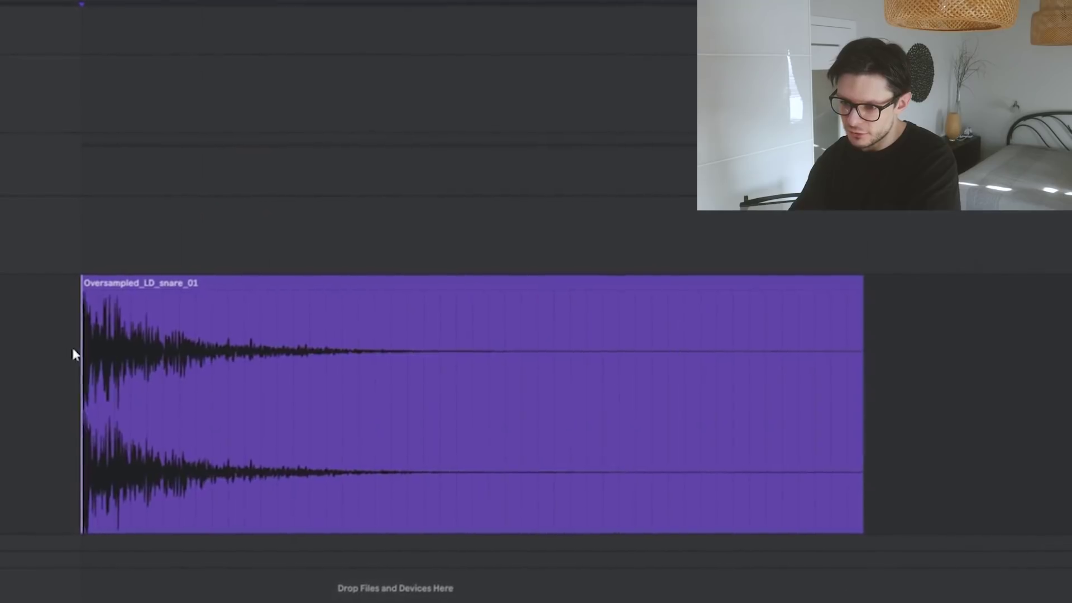
pyautogui.scroll(15, 74, 354)
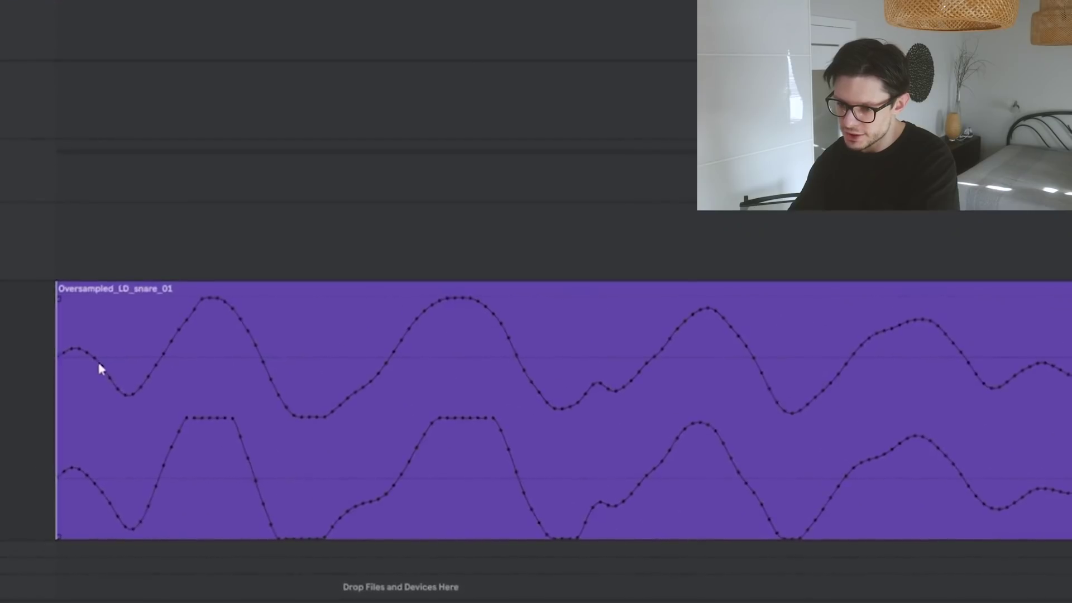
pyautogui.scroll(-3, 95, 362)
pyautogui.scroll(4, 95, 362)
pyautogui.moveTo(5, 399); pyautogui.dragTo(501, 396)
pyautogui.scroll(-4, 389, 399)
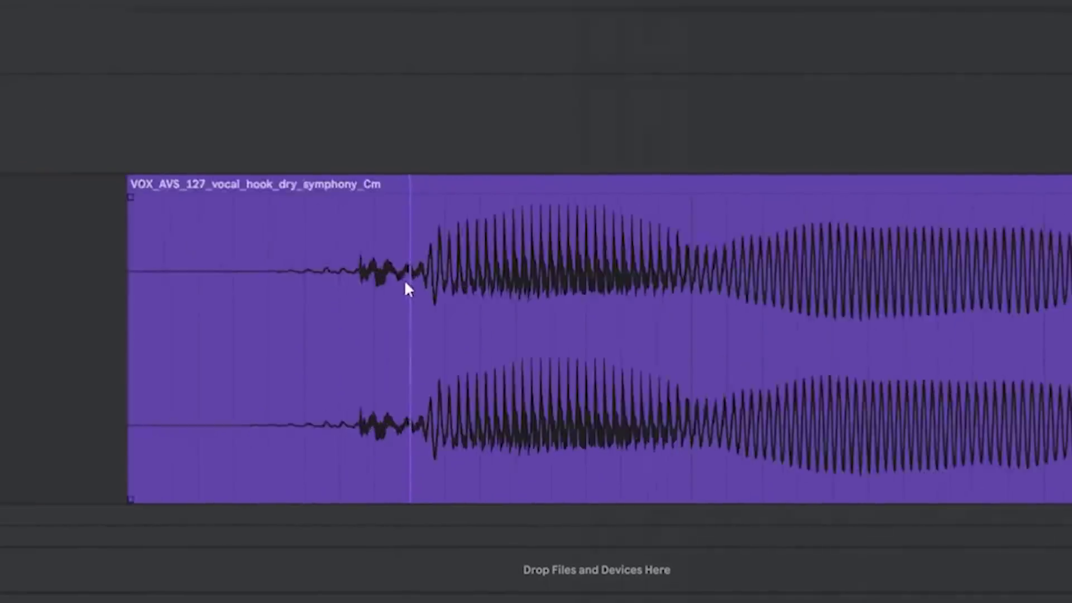
# Zoom out to show the whole vocal hook clip, then zoom into its waveform
pyautogui.press('-')
pyautogui.press('+')
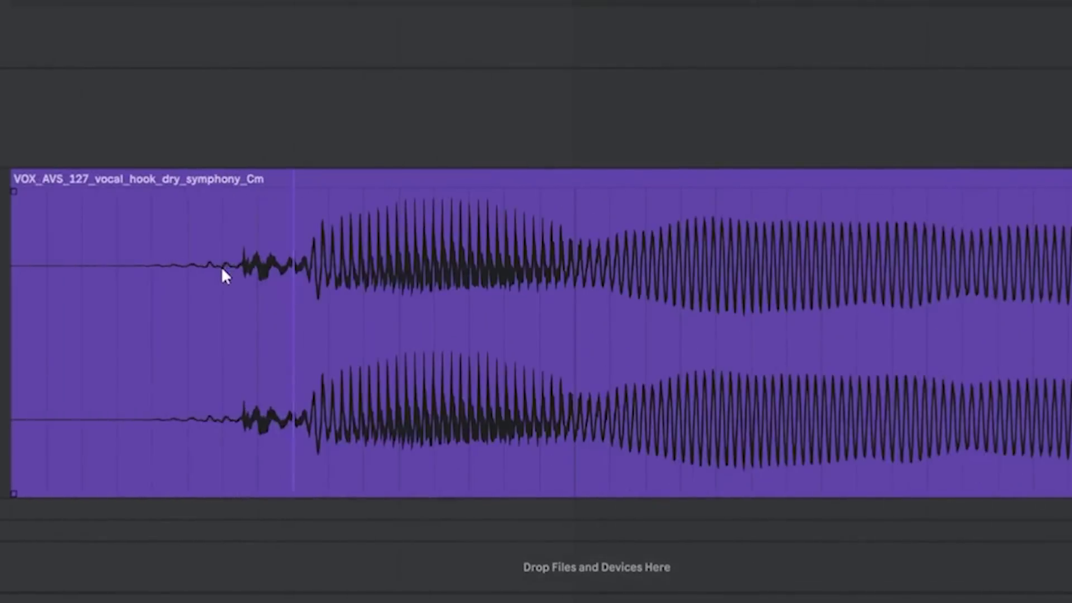
pyautogui.press('+')
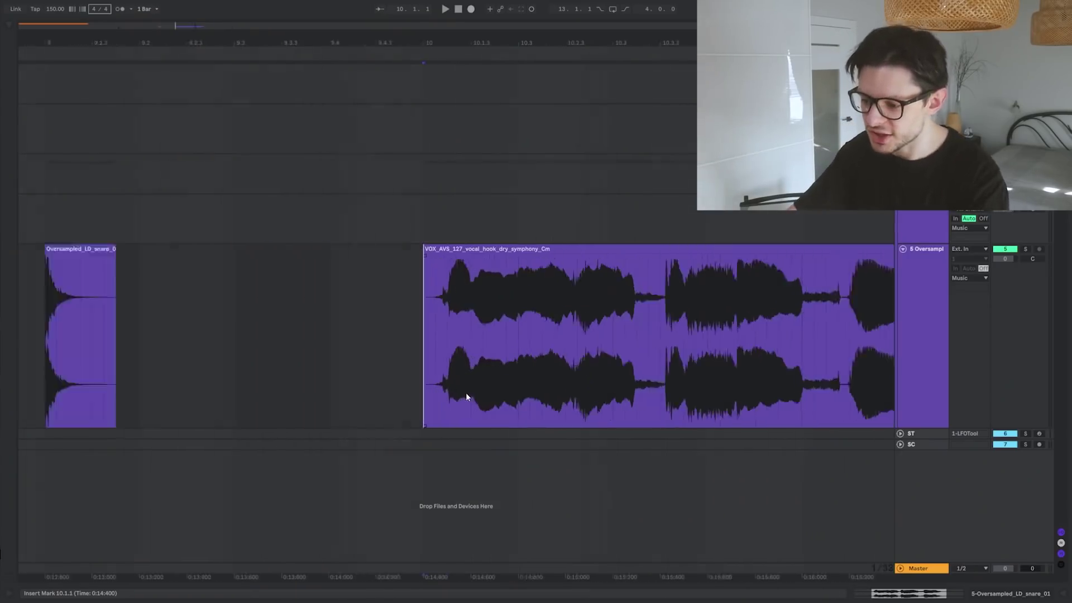
# Zoom into the vocal hook's waveform cycles, zoom back out, and select the entire clip
pyautogui.scroll(10, 332, 360)
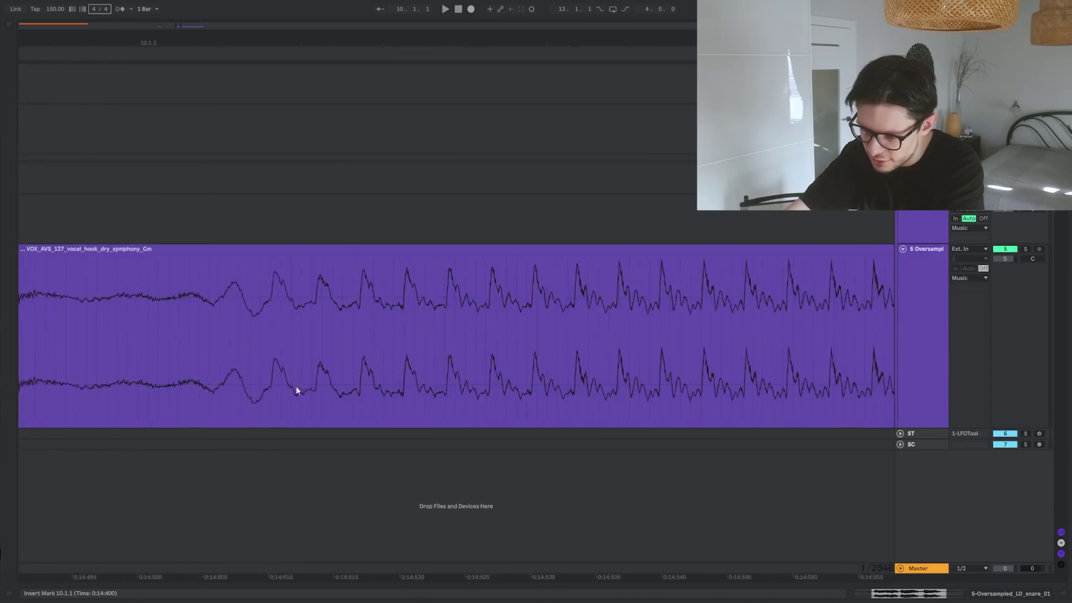
pyautogui.scroll(5, 202, 397)
pyautogui.scroll(-10, 203, 392)
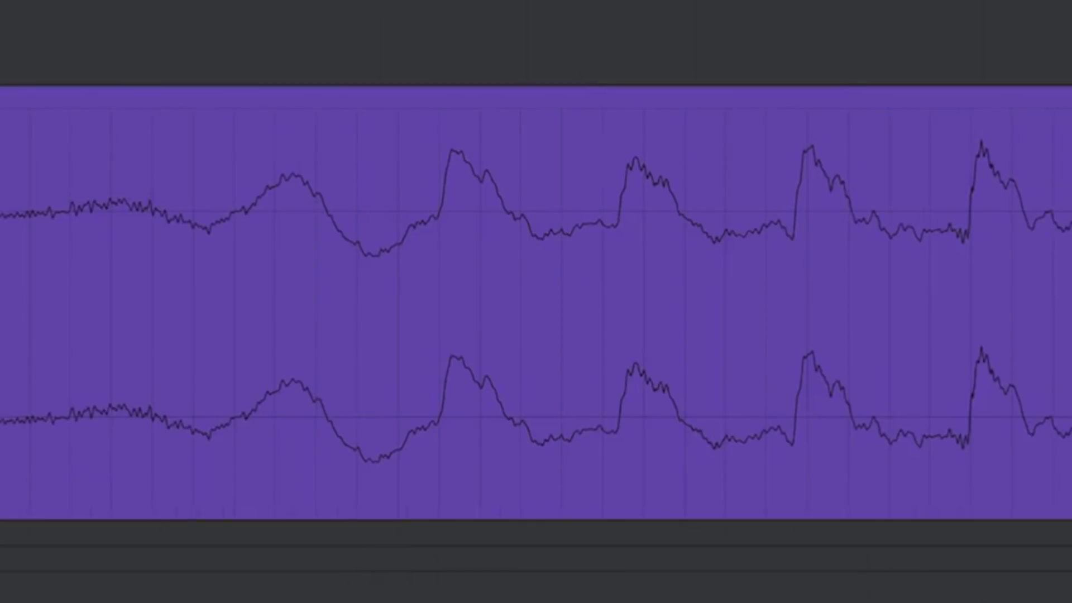
pyautogui.scroll(-15, 140, 406)
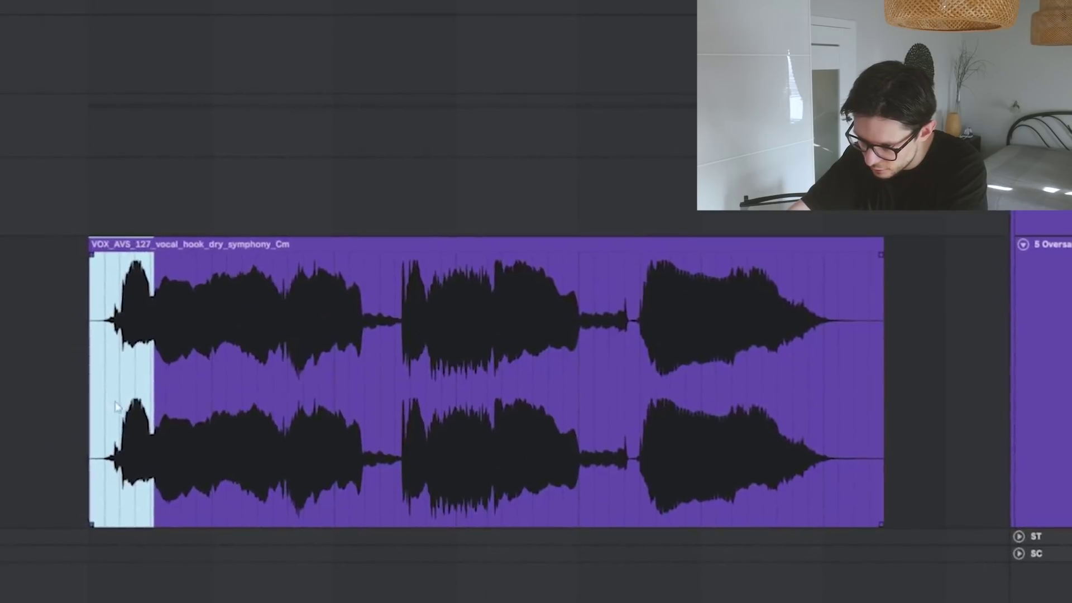
pyautogui.moveTo(116, 406); pyautogui.dragTo(877, 437)
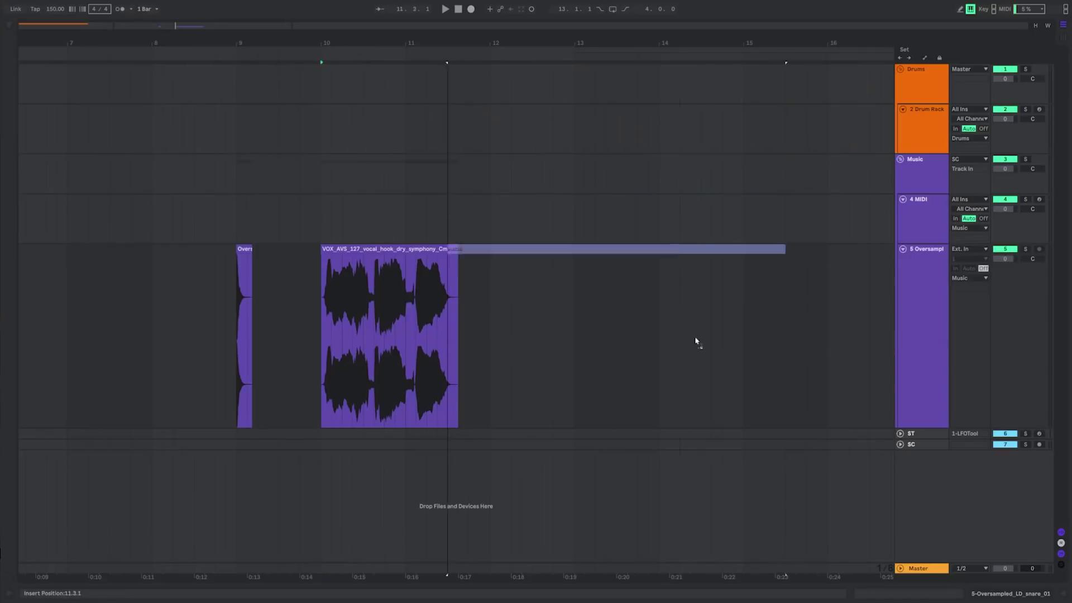
# Place the downloaded AI voice audio on a track and select the new clip
pyautogui.moveTo(696, 342); pyautogui.dragTo(720, 343)
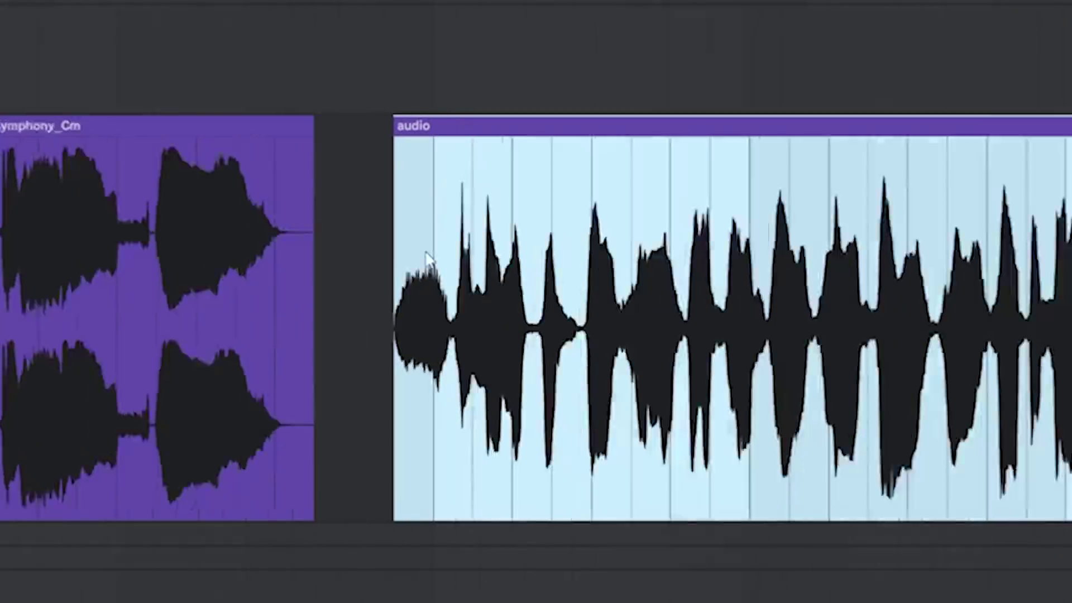
pyautogui.scroll(10, 249, 378)
pyautogui.scroll(-8, 275, 390)
pyautogui.scroll(-6, 277, 385)
pyautogui.scroll(4, 895, 177)
pyautogui.click(895, 177)
pyautogui.scroll(-6, 856, 232)
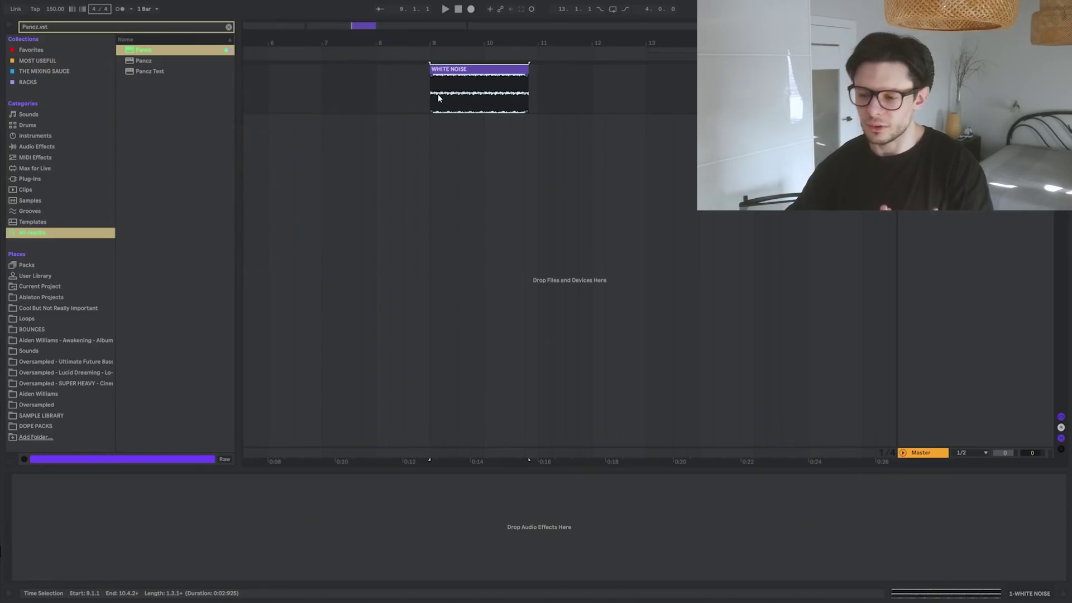
# Play the WHITE NOISE clip from its start so EQ Eight displays its spectrum
pyautogui.press('space')
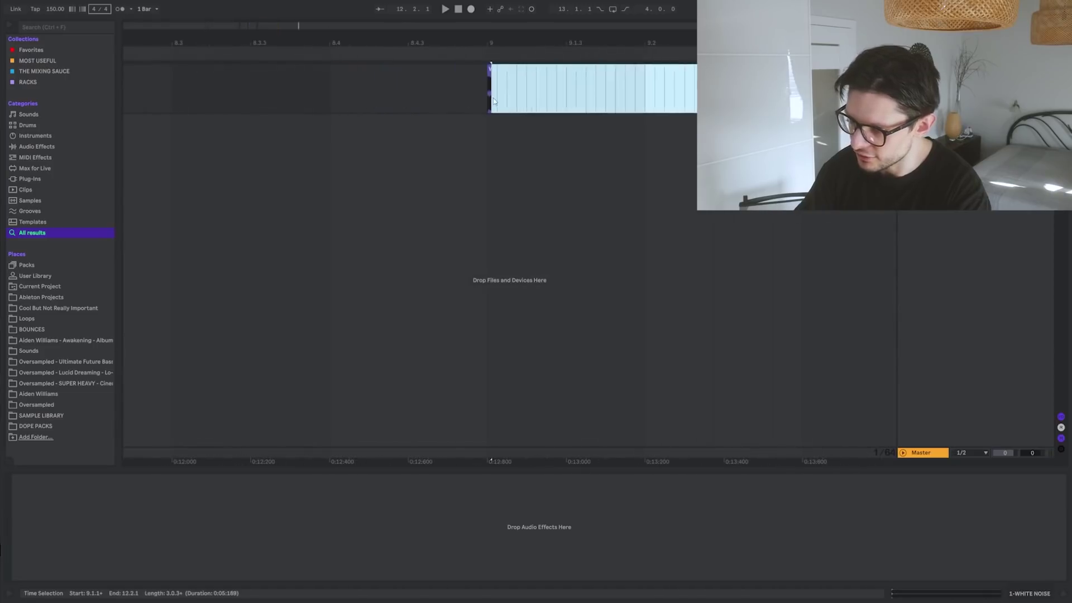
pyautogui.click(493, 98)
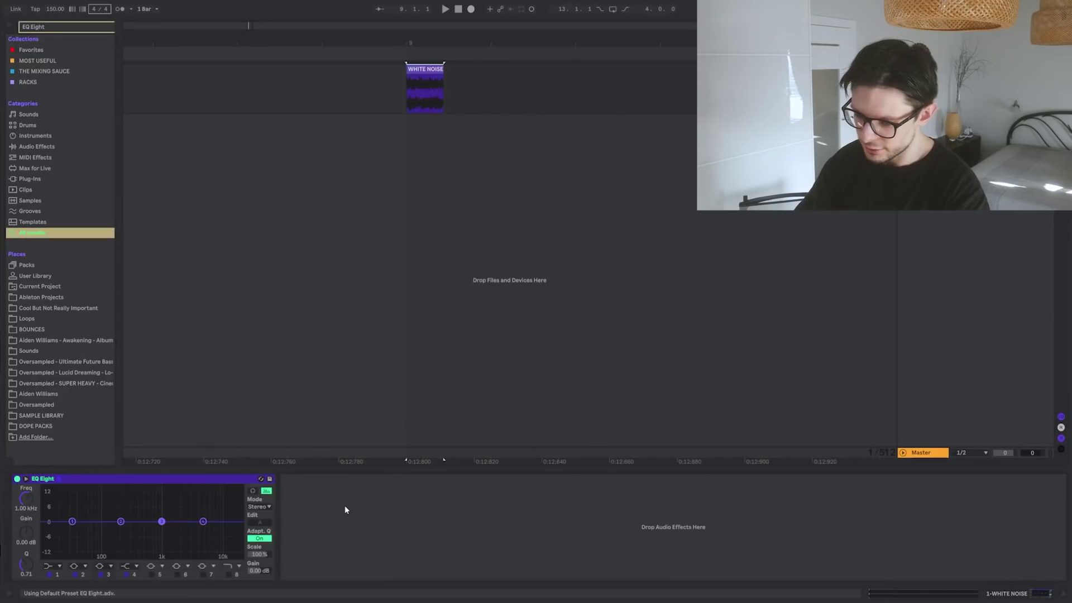
pyautogui.press('Return')
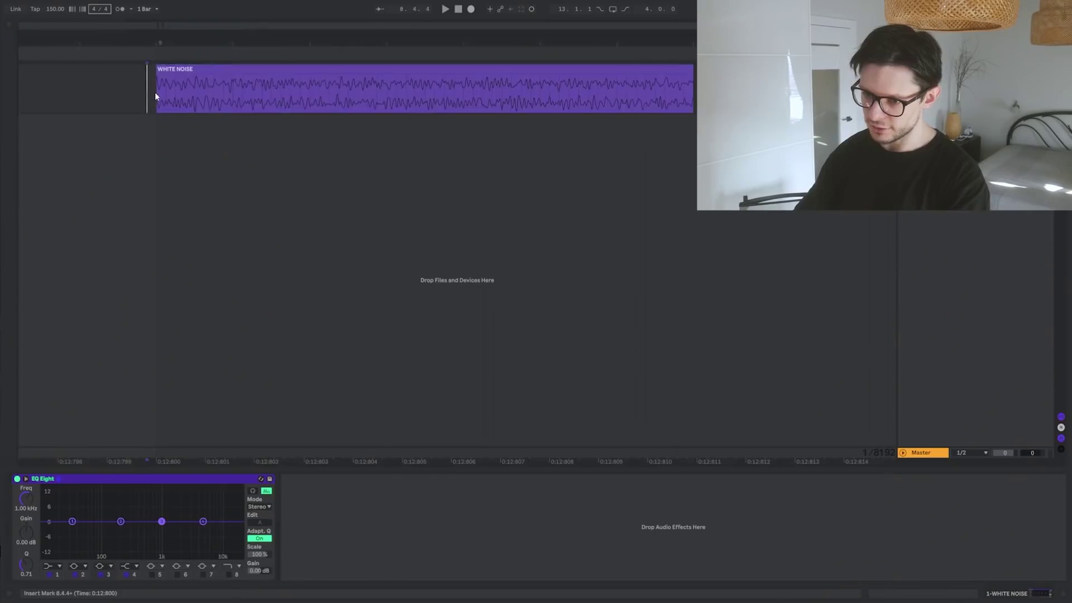
# Select the full WHITE NOISE clip, zoom out around it, and open its clip settings
pyautogui.moveTo(155, 96); pyautogui.dragTo(695, 98)
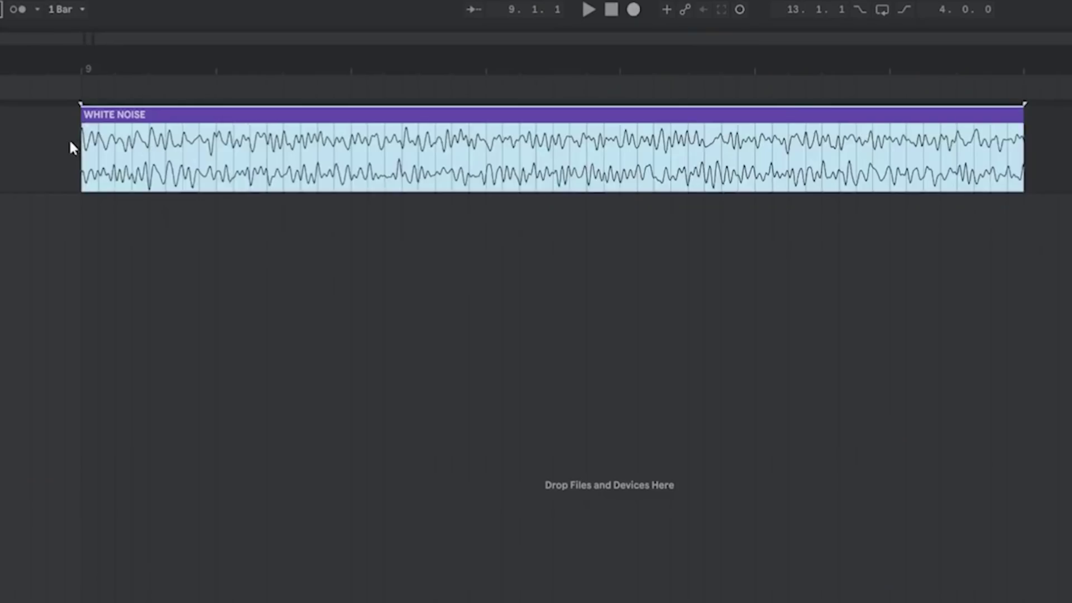
pyautogui.moveTo(150, 89); pyautogui.dragTo(697, 93)
pyautogui.press('-')
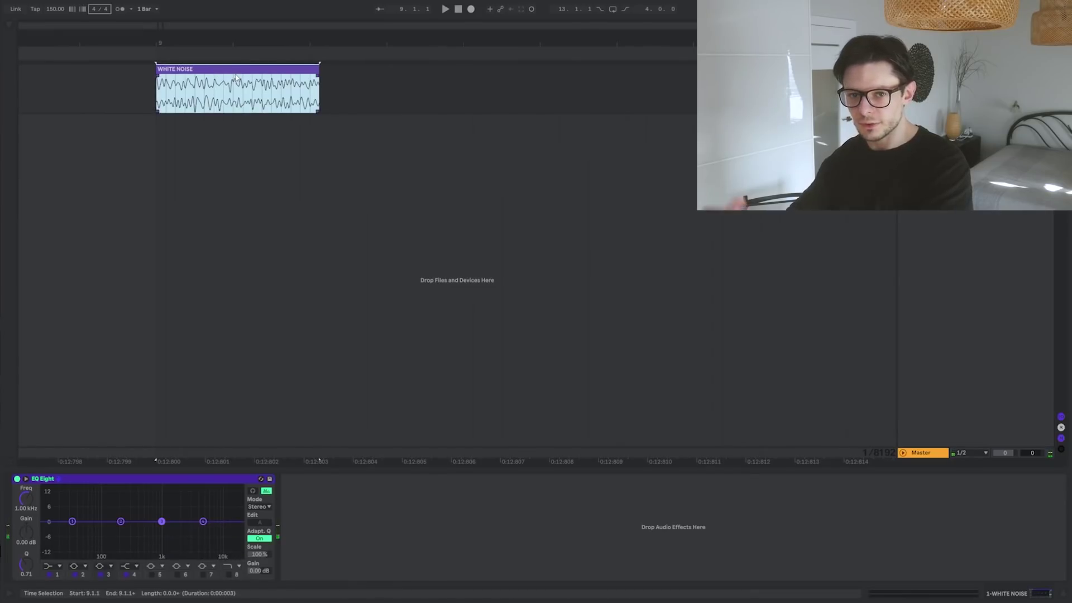
pyautogui.click(236, 77)
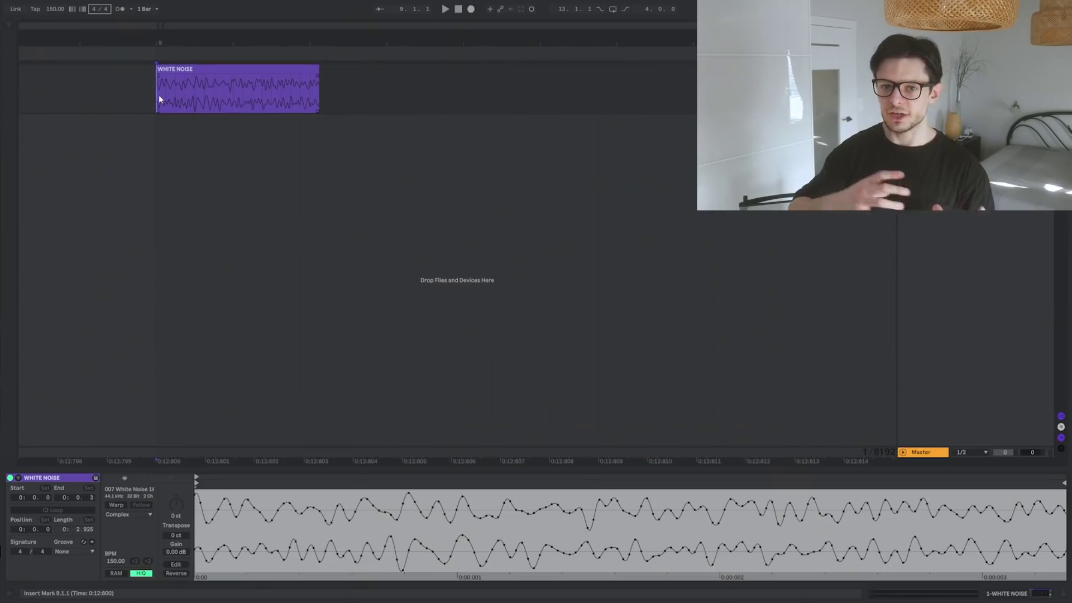
# Transpose the noise clip to -48 st and play it back
pyautogui.press('space')
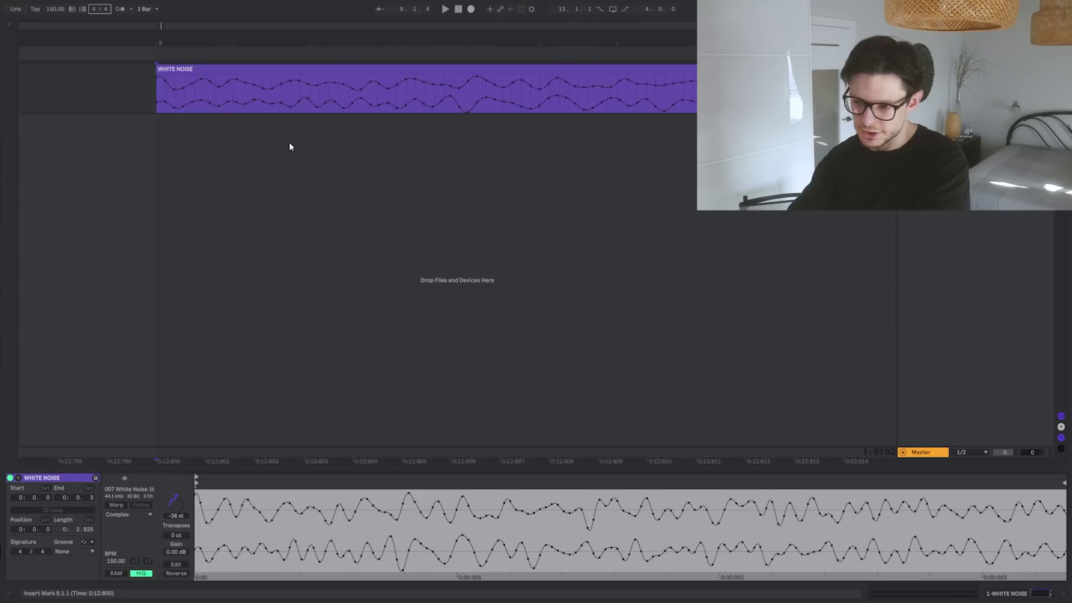
pyautogui.scroll(-4, 285, 128)
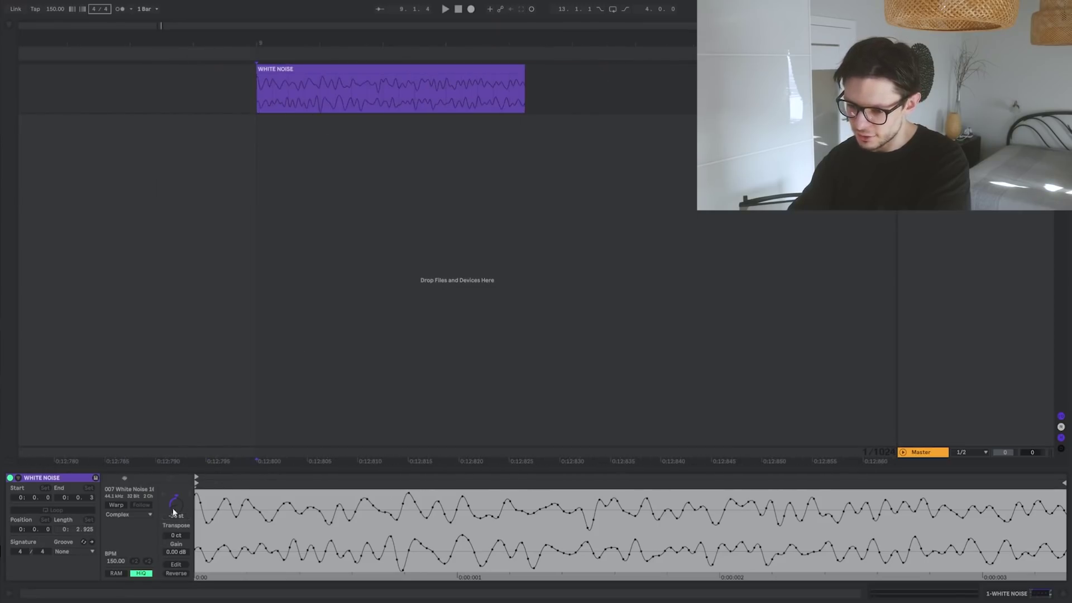
pyautogui.moveTo(174, 512); pyautogui.dragTo(174, 530)
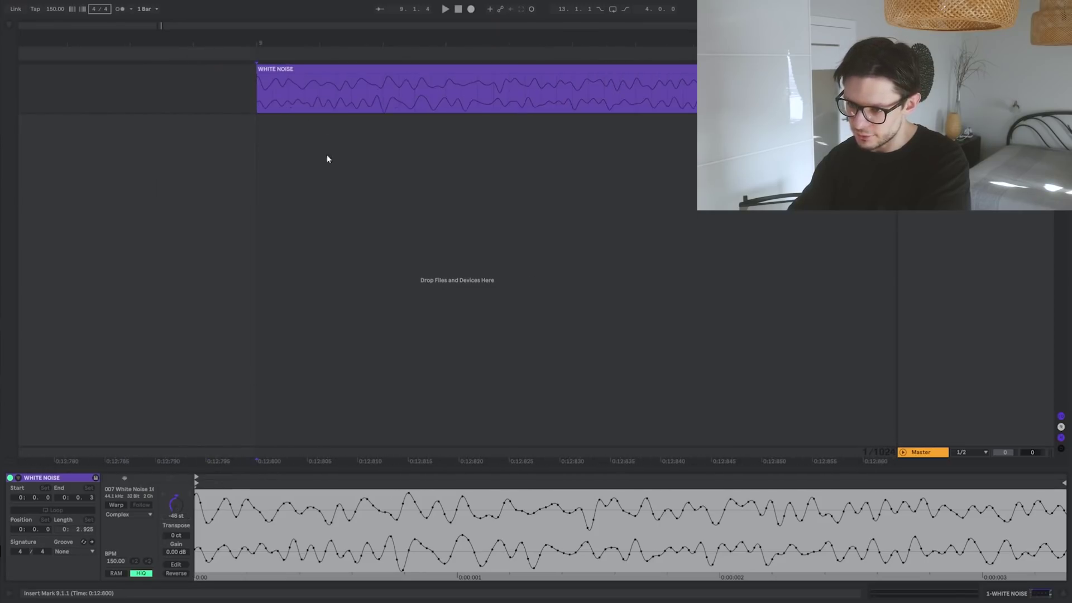
pyautogui.scroll(-3, 258, 99)
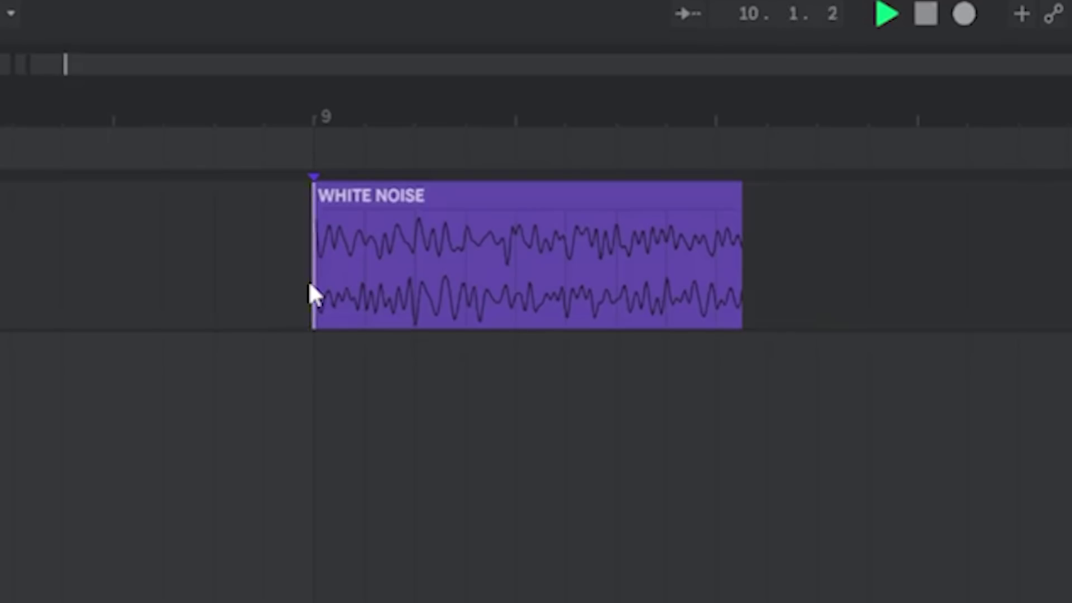
pyautogui.moveTo(308, 280); pyautogui.dragTo(834, 295)
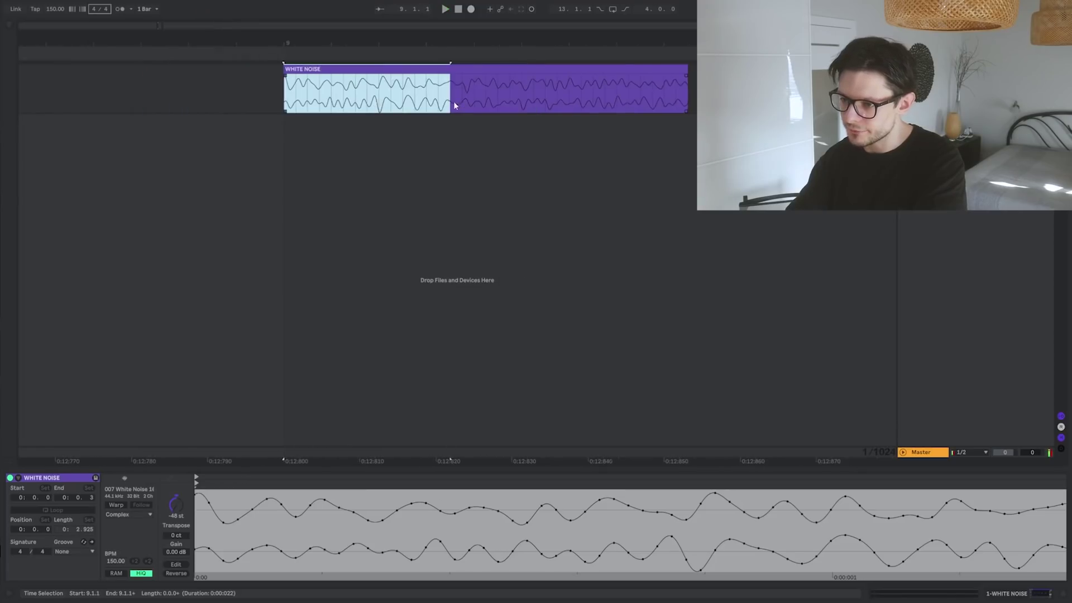
pyautogui.scroll(-3, 453, 101)
pyautogui.press('Delete')
pyautogui.scroll(5, 414, 93)
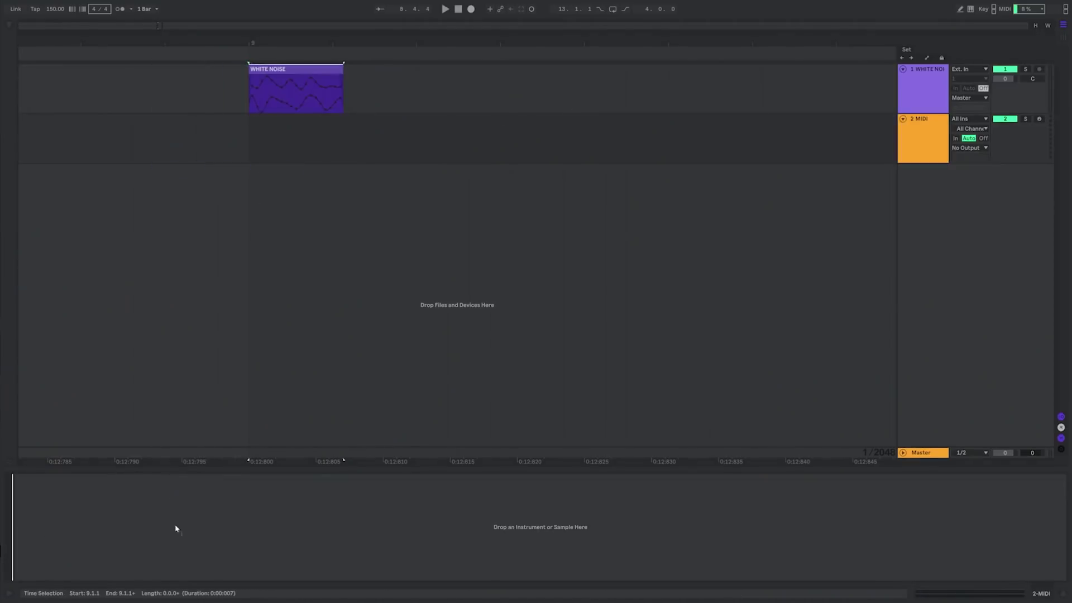
# Load the sample into Simpler, record the sine output to a new clip, and enable LOOP
pyautogui.moveTo(150, 518); pyautogui.dragTo(139, 521)
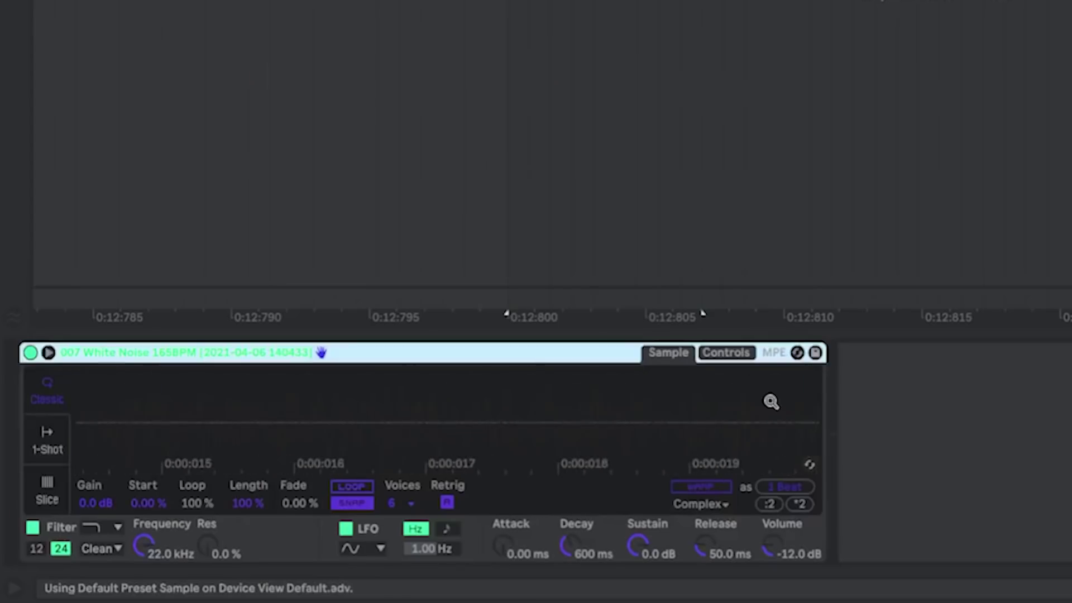
pyautogui.moveTo(771, 402); pyautogui.dragTo(547, 441)
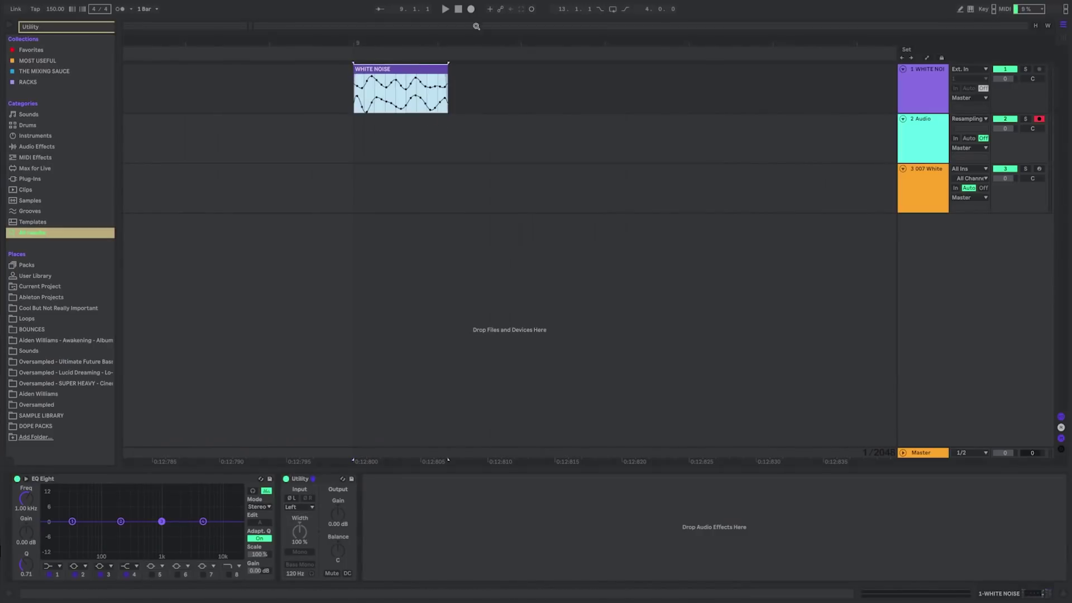
pyautogui.click(472, 9)
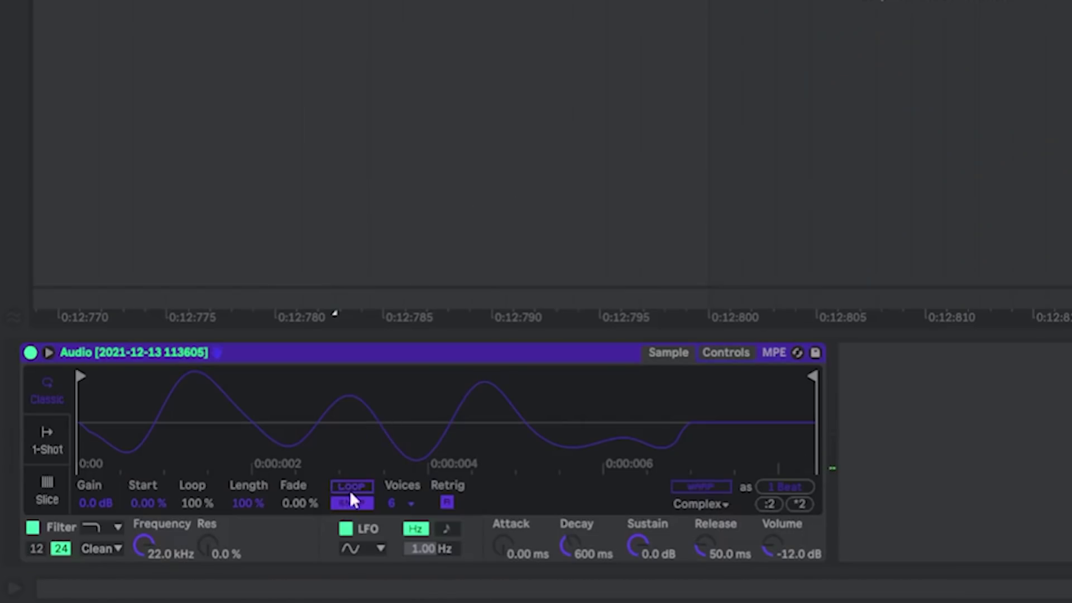
pyautogui.click(349, 488)
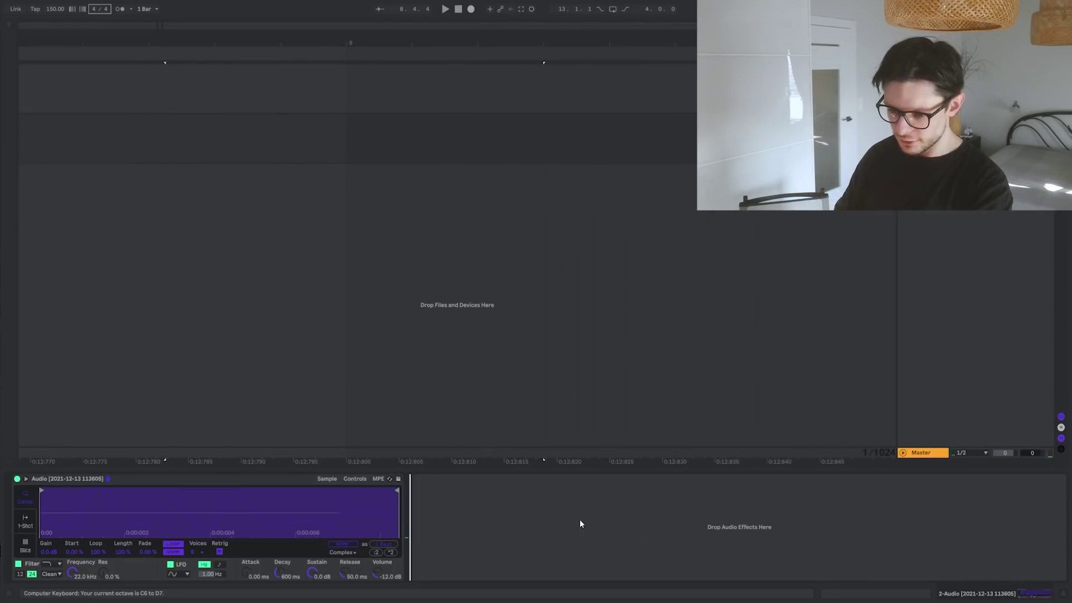
# Drop to the C1–D2 octave, move the oscilloscope aside, and pull Simpler's end marker earlier
pyautogui.press('z')
pyautogui.press('z')
pyautogui.press('z')
pyautogui.press('z')
pyautogui.press('z')
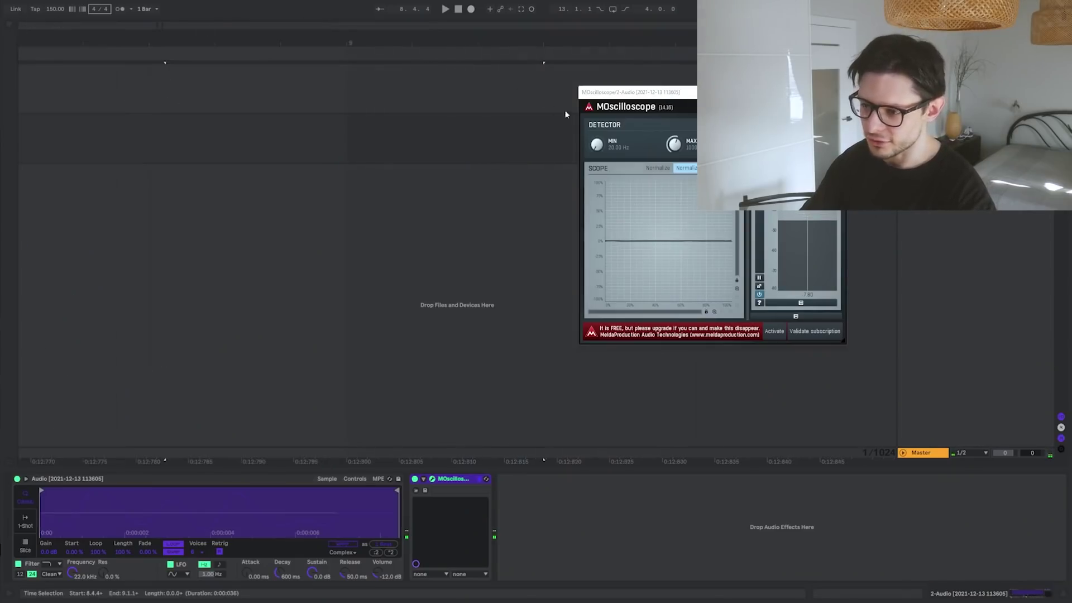
pyautogui.moveTo(608, 92); pyautogui.dragTo(214, 93)
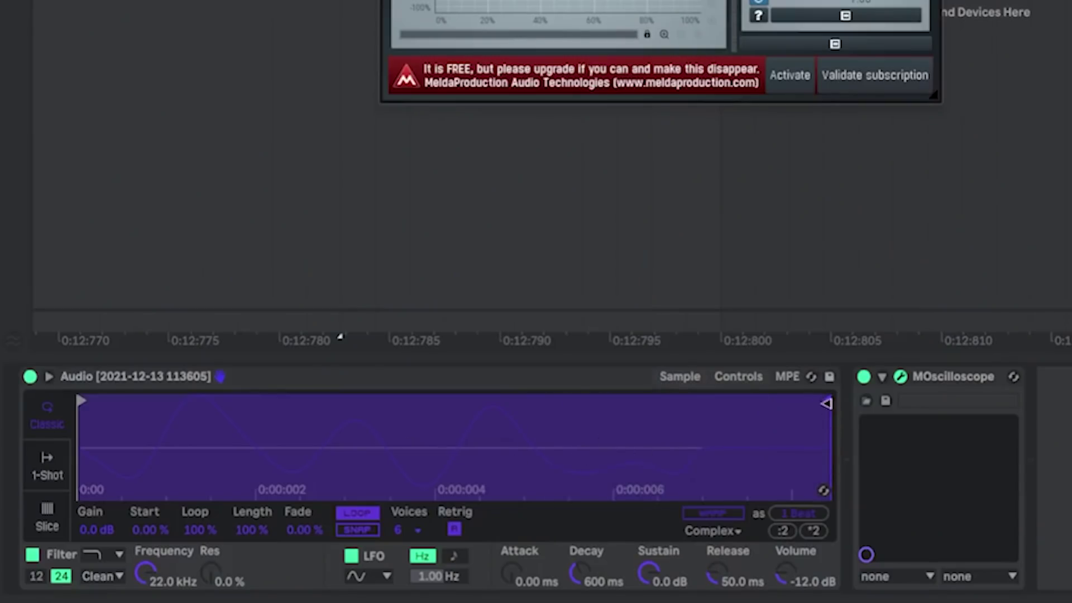
pyautogui.moveTo(826, 403)
pyautogui.mouseDown()
pyautogui.moveTo(531, 407)
pyautogui.moveTo(566, 410)
pyautogui.moveTo(545, 444)
pyautogui.moveTo(781, 444)
pyautogui.moveTo(825, 400)
pyautogui.moveTo(541, 397)
pyautogui.mouseUp()
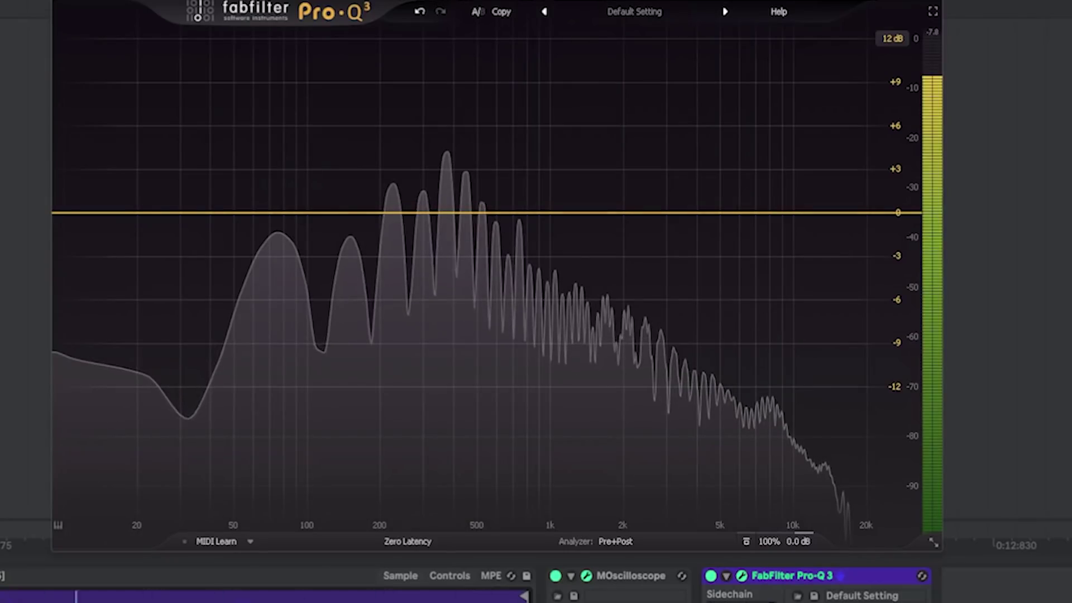
# Freeze the Pro-Q 3 analyzer and add brickwall cuts: high at ~282 Hz, low at ~203 Hz
pyautogui.click(454, 284)
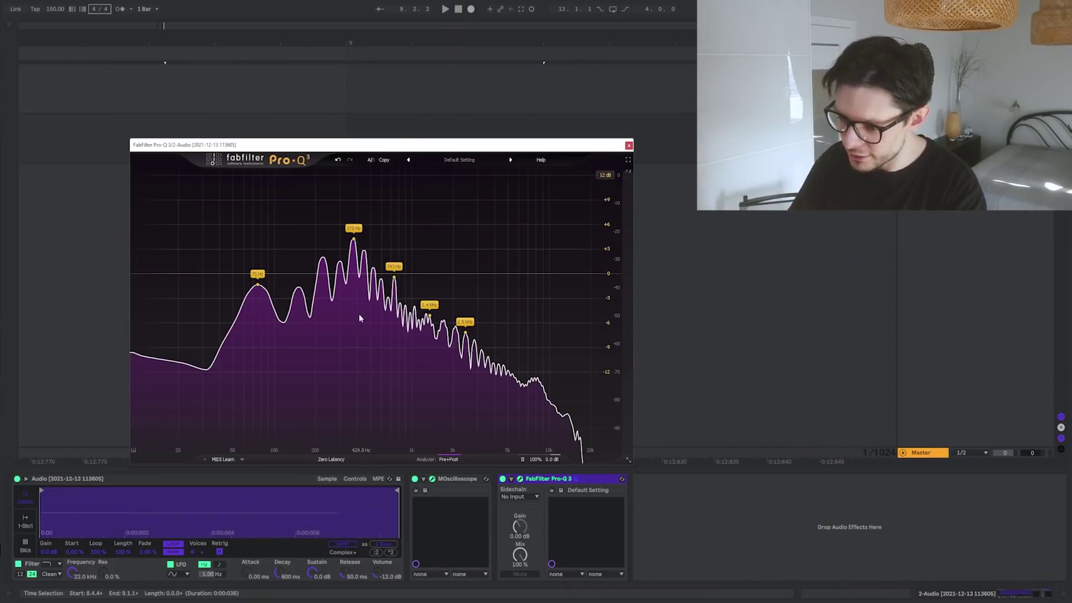
pyautogui.click(602, 274)
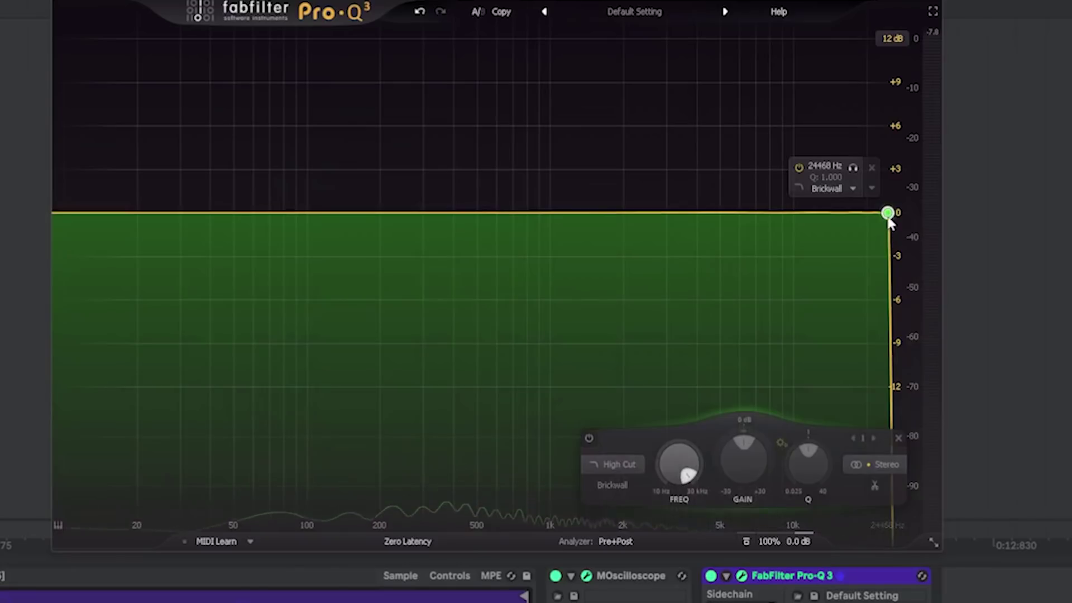
pyautogui.moveTo(888, 221); pyautogui.dragTo(417, 238)
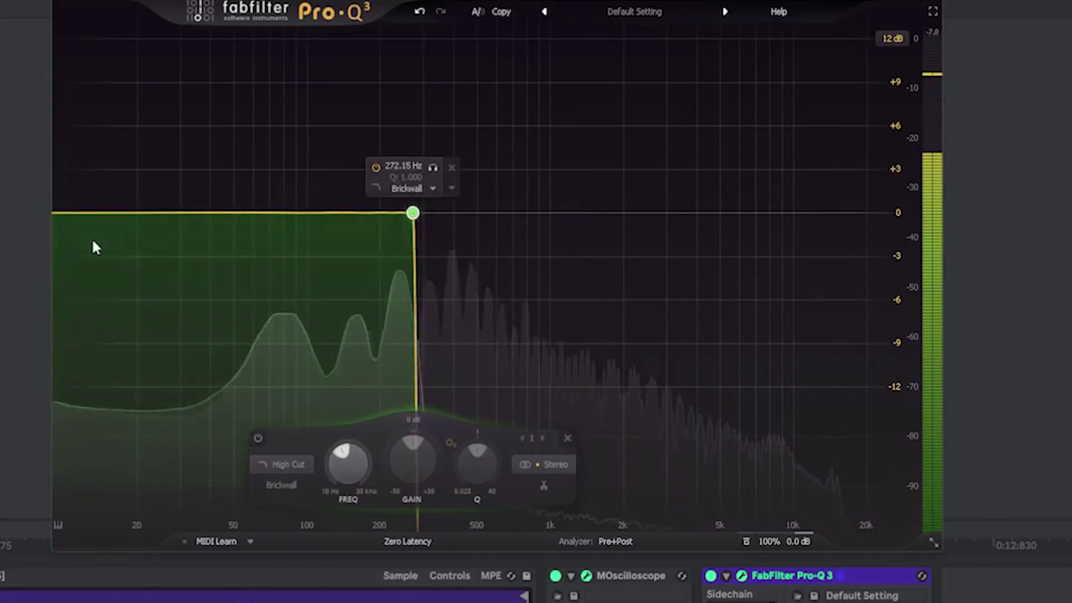
pyautogui.moveTo(92, 237); pyautogui.dragTo(367, 222)
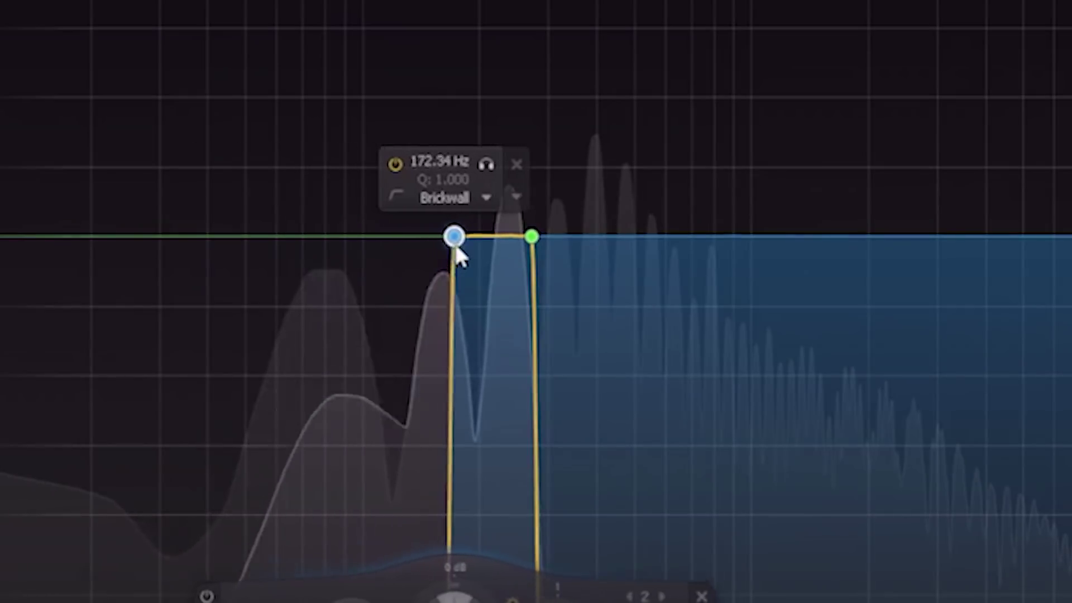
pyautogui.moveTo(457, 246)
pyautogui.mouseDown()
pyautogui.moveTo(477, 258)
pyautogui.moveTo(478, 244)
pyautogui.mouseUp()
# Move both brickwall cuts together so the narrow passband sits at about 733 Hz
pyautogui.moveTo(383, 156); pyautogui.dragTo(598, 311)
pyautogui.moveTo(479, 238); pyautogui.dragTo(701, 238)
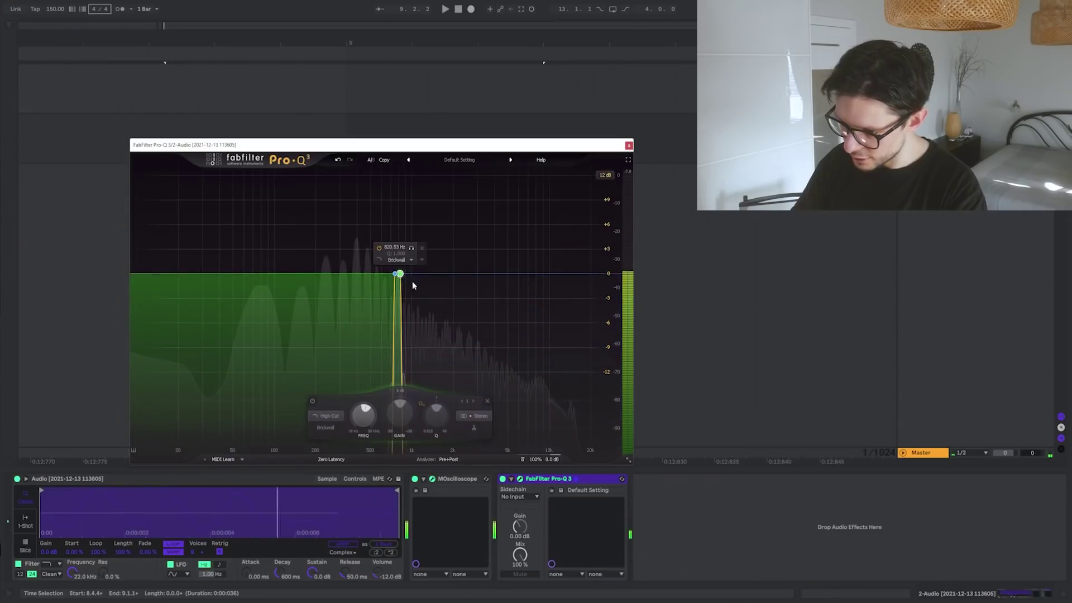
pyautogui.moveTo(395, 274); pyautogui.dragTo(365, 276)
pyautogui.moveTo(622, 244); pyautogui.dragTo(509, 249)
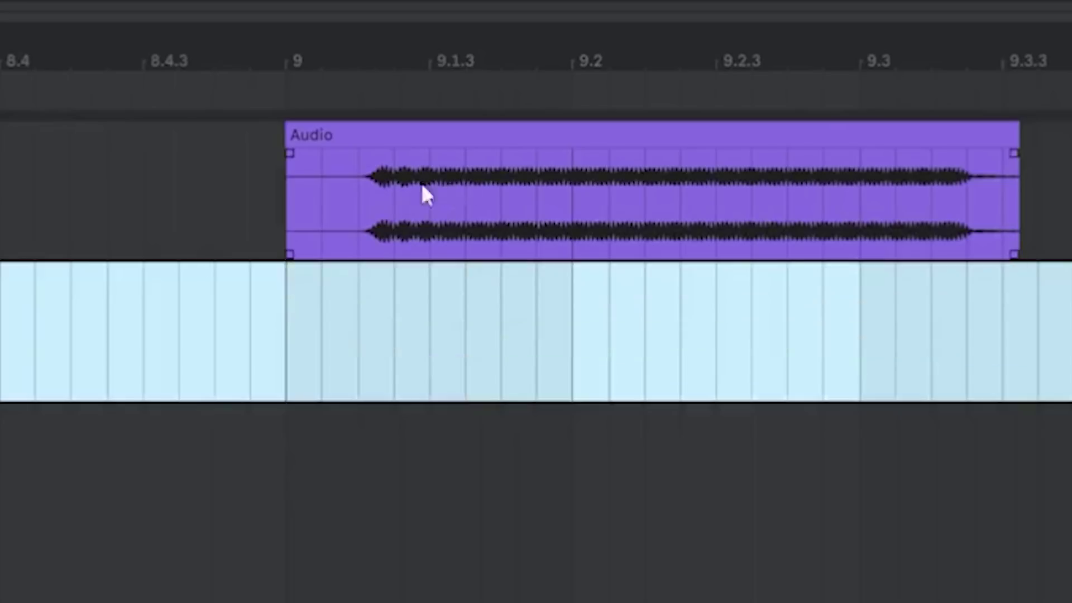
# Split a short stretch of the sine clip with Ctrl+E, then zoom into track 2's Simpler waveform
pyautogui.scroll(3, 211, 200)
pyautogui.scroll(-2, 172, 210)
pyautogui.moveTo(353, 159); pyautogui.dragTo(184, 143)
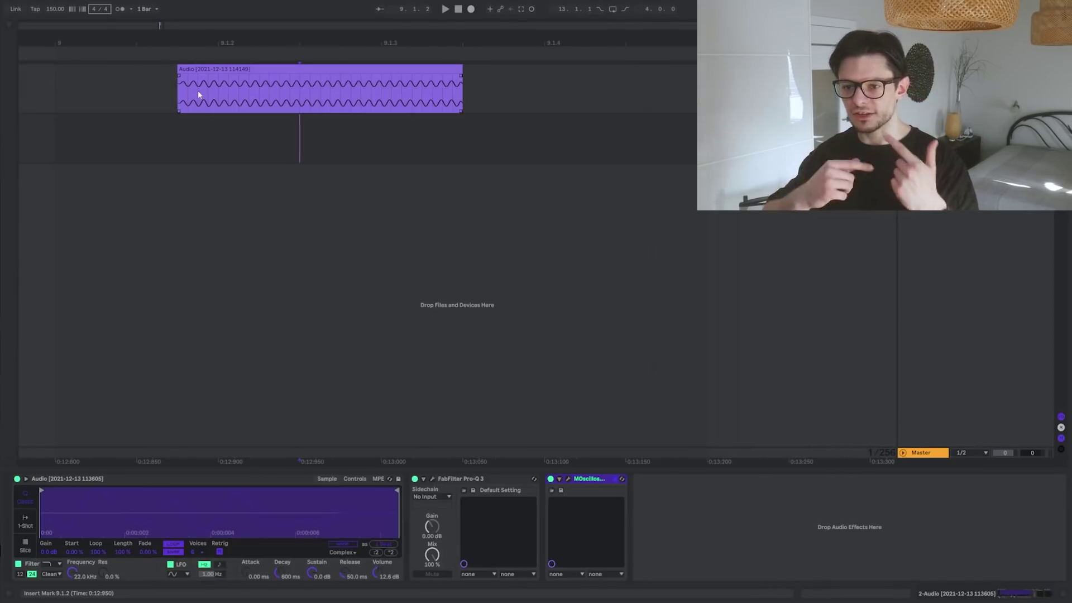
pyautogui.scroll(5, 197, 91)
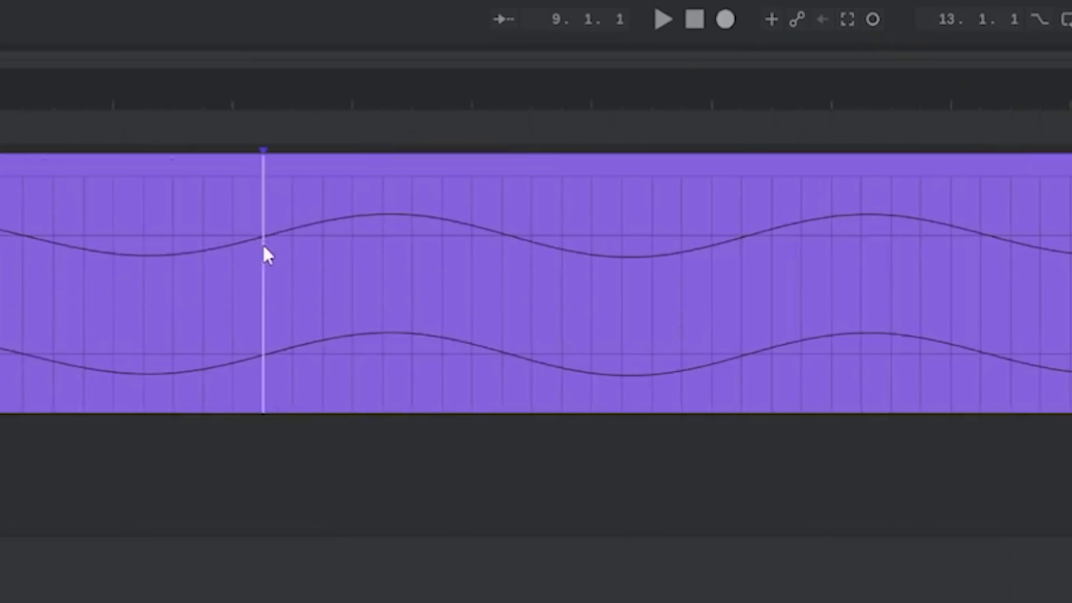
pyautogui.moveTo(263, 249)
pyautogui.mouseDown()
pyautogui.moveTo(751, 275)
pyautogui.moveTo(747, 261)
pyautogui.mouseUp()
pyautogui.scroll(-5, 722, 271)
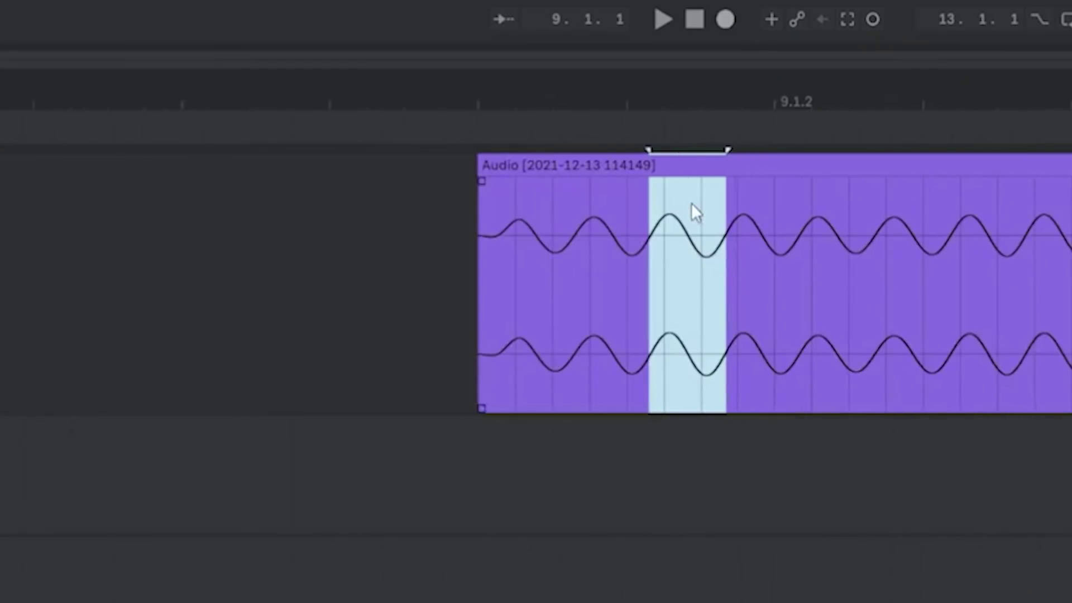
pyautogui.hotkey('ctrl', 'e')
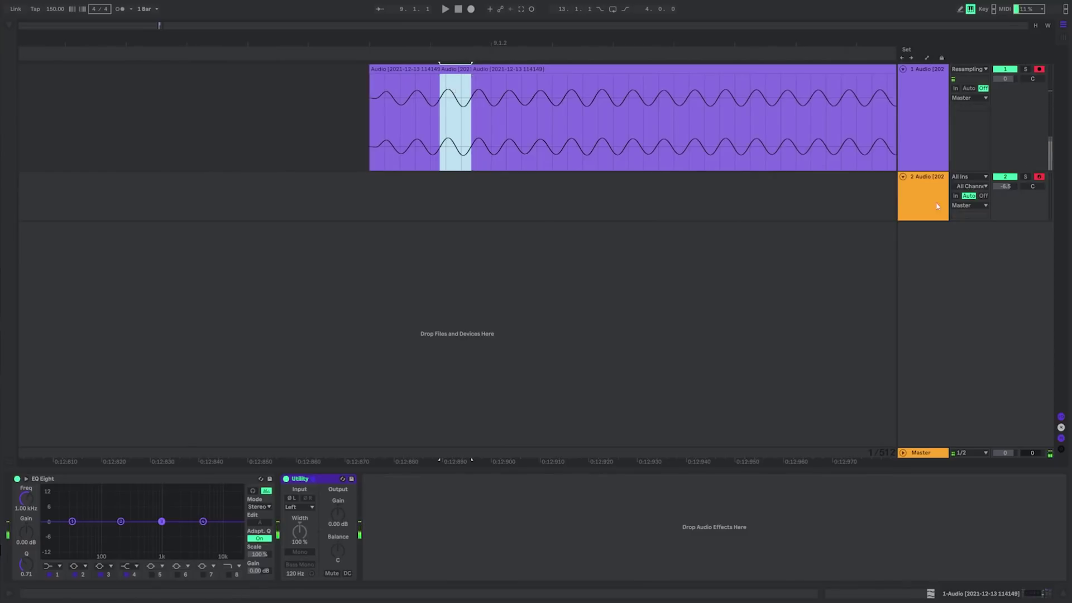
pyautogui.click(937, 206)
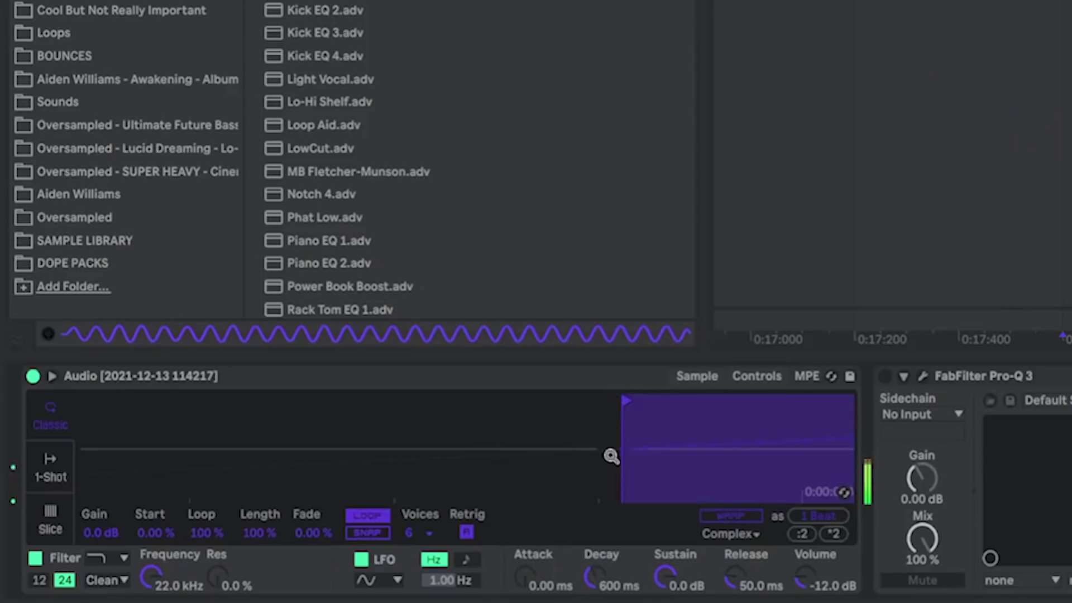
pyautogui.moveTo(611, 455); pyautogui.dragTo(610, 469)
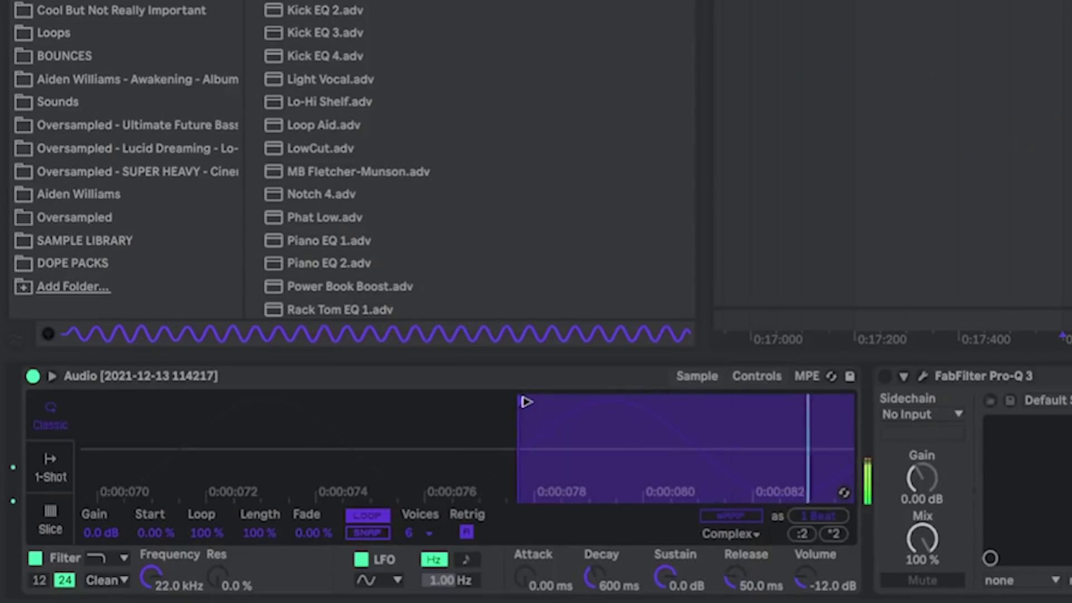
# Move Simpler's sample start later, try Erosion distortion, and audition OCS-45 before the oscilloscope
pyautogui.moveTo(421, 408)
pyautogui.mouseDown()
pyautogui.moveTo(364, 408)
pyautogui.moveTo(435, 409)
pyautogui.moveTo(629, 471)
pyautogui.mouseUp()
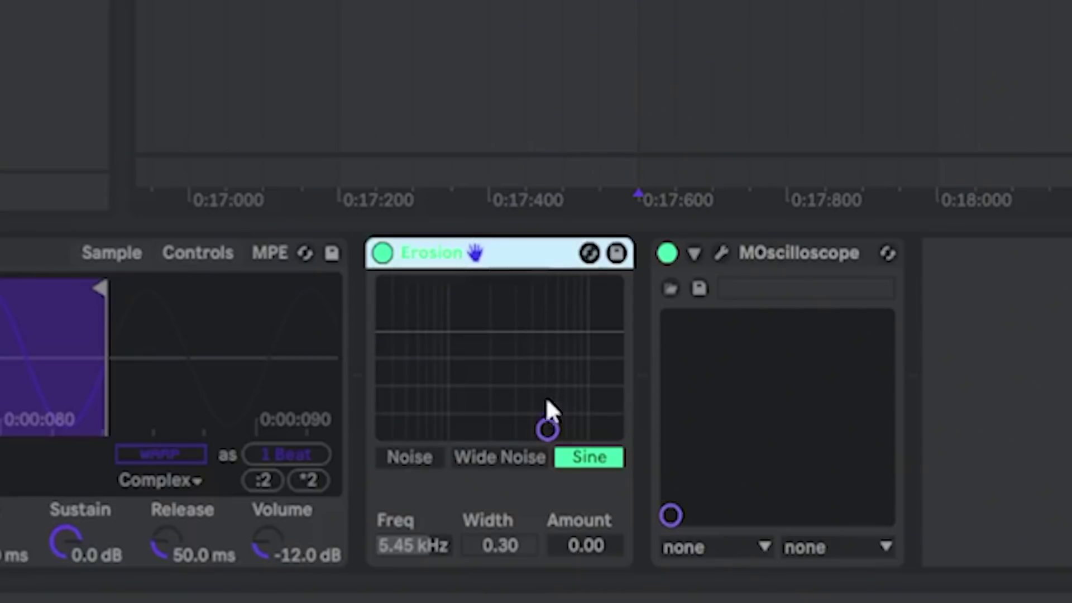
pyautogui.moveTo(549, 419); pyautogui.dragTo(552, 378)
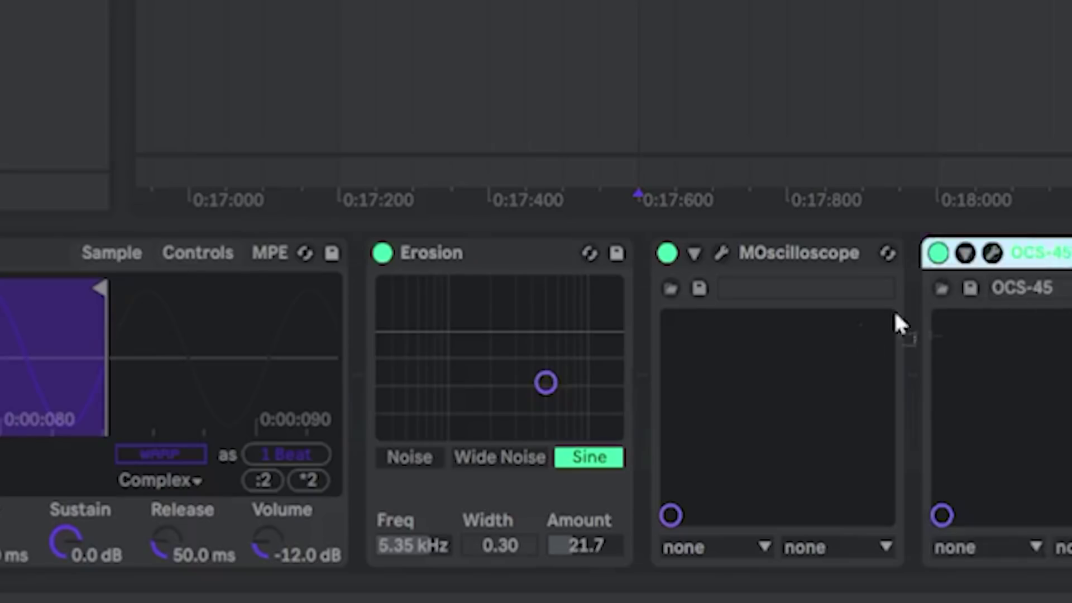
pyautogui.moveTo(895, 314); pyautogui.dragTo(763, 306)
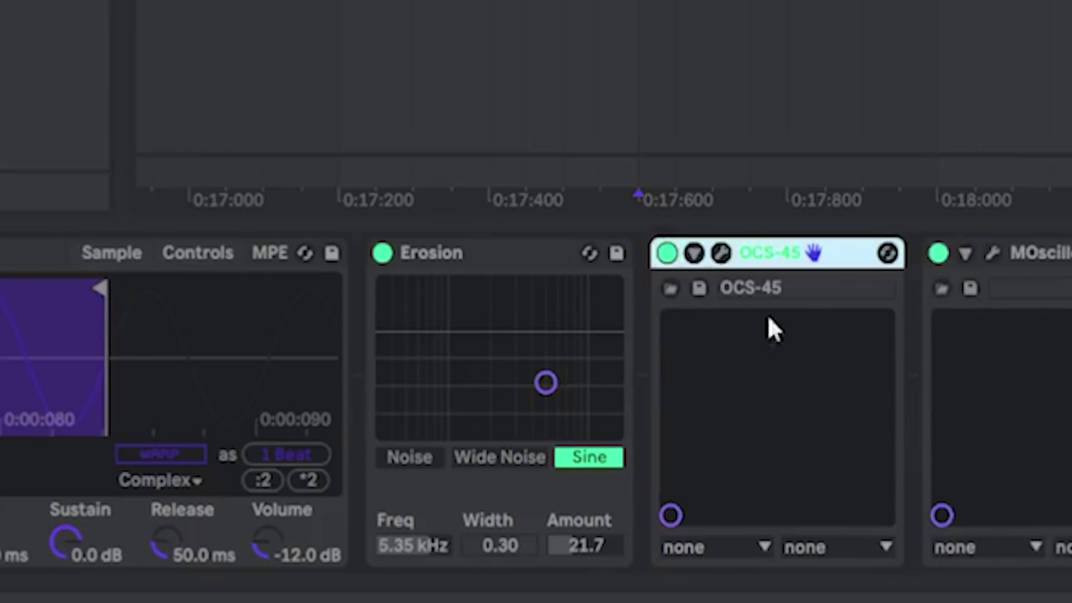
pyautogui.click(721, 254)
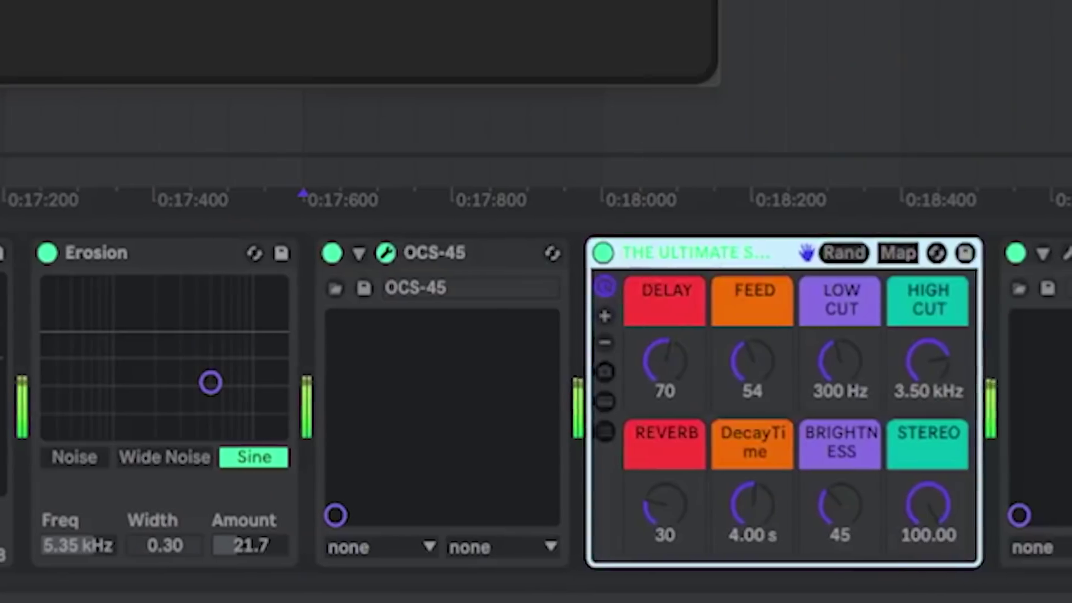
pyautogui.hotkey('ctrl', 'alt', 'p')
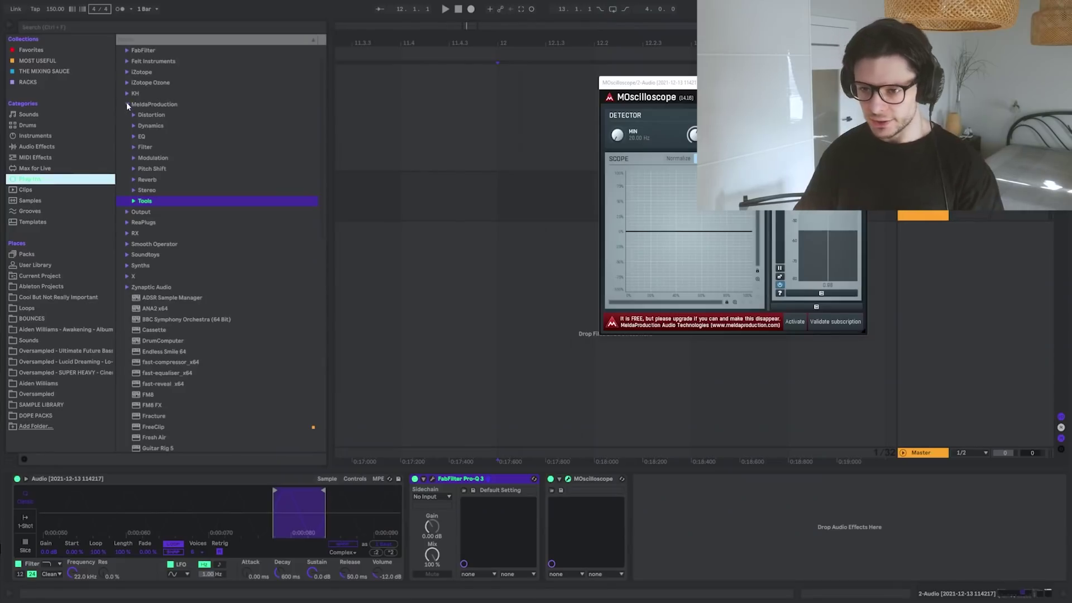
# Insert Saturator after the EQ with Output at -9.14 dB, then pull SerumFX's shaper curve into a fold
pyautogui.click(126, 102)
pyautogui.hotkey('ctrl', 'f')
pyautogui.write('sat')
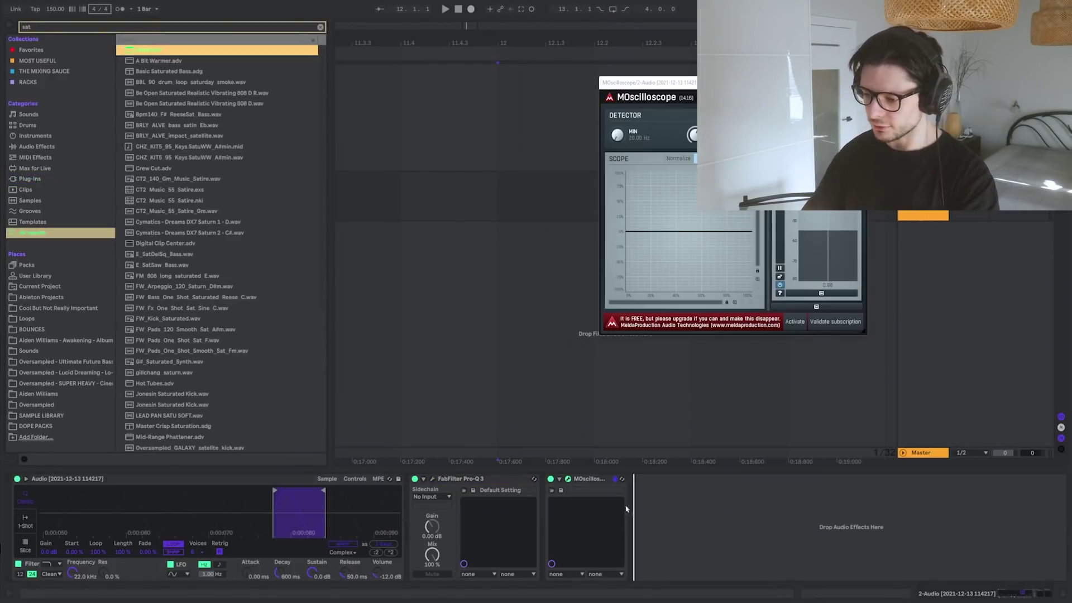
pyautogui.moveTo(628, 510); pyautogui.dragTo(547, 514)
pyautogui.moveTo(647, 417); pyautogui.dragTo(646, 441)
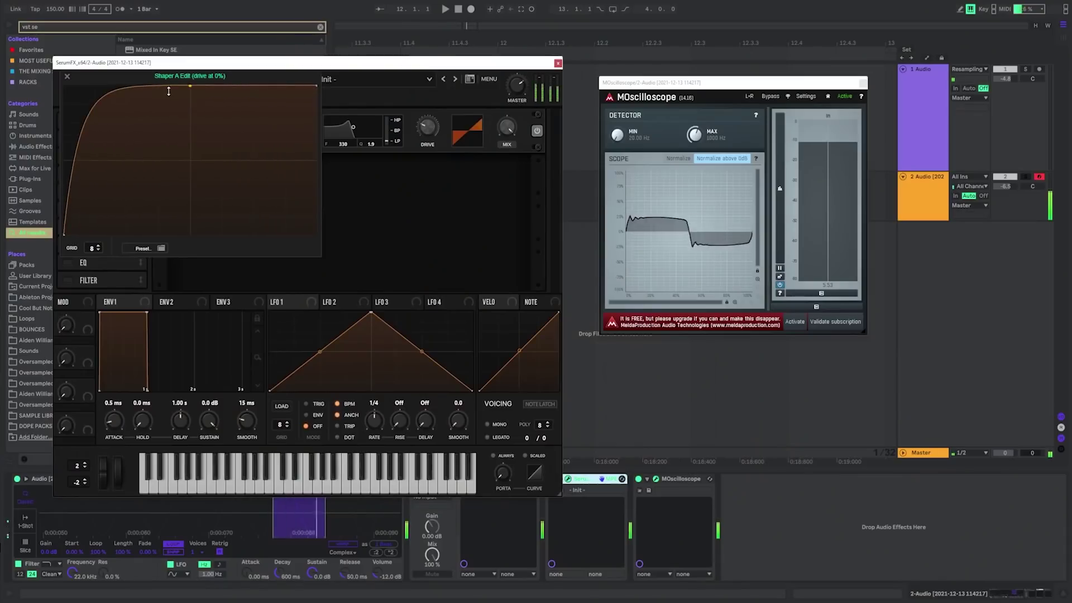
pyautogui.moveTo(190, 86); pyautogui.dragTo(183, 212)
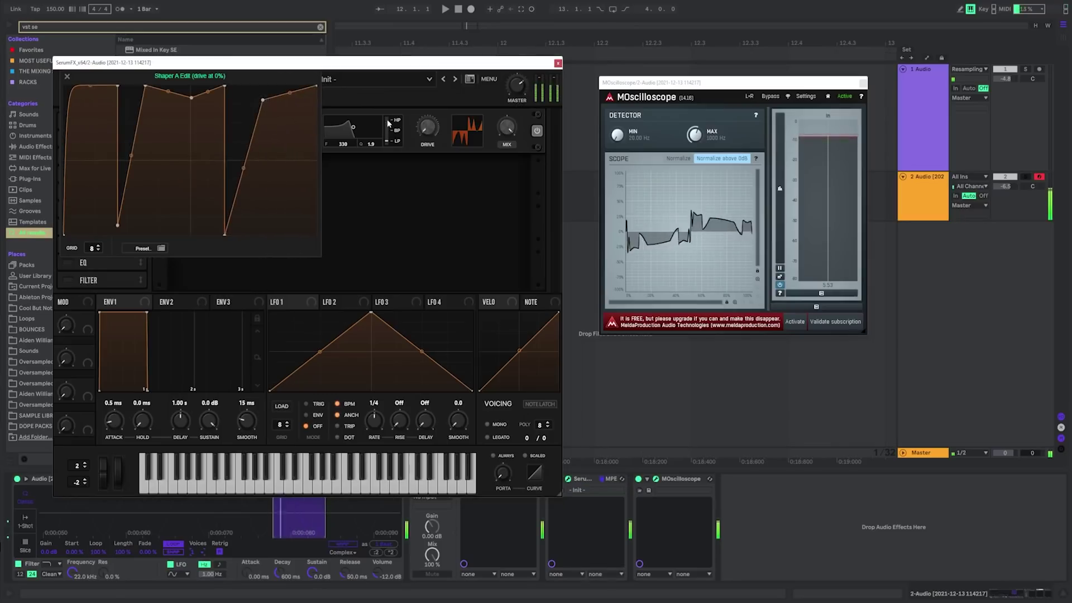
pyautogui.click(558, 63)
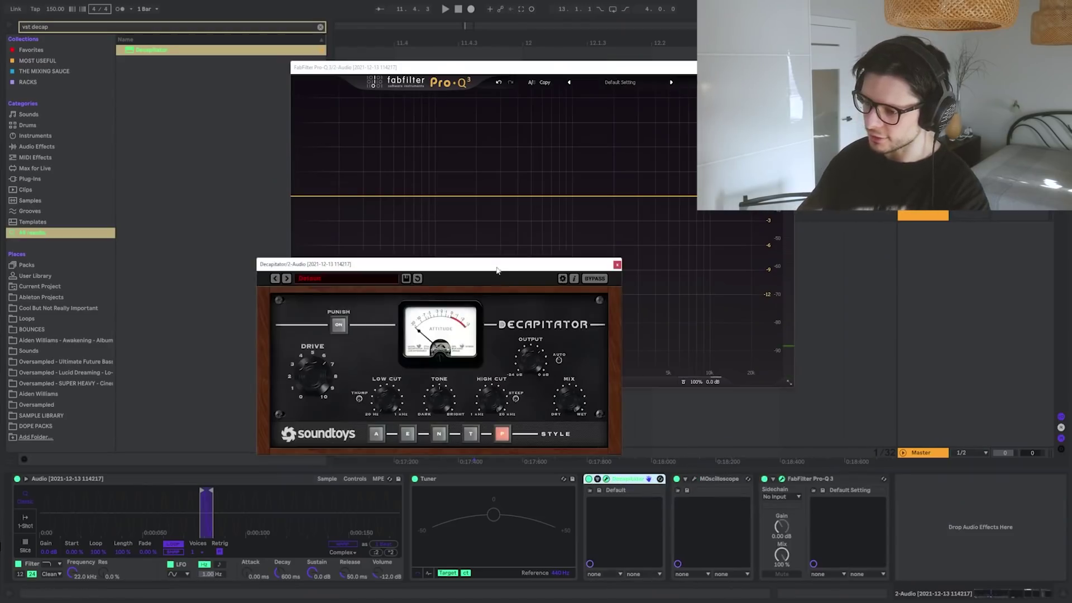
# Move Decapitator aside, then add a soloed Pro-Q 3 bell band at 245 Hz and sweep it to about 324 Hz
pyautogui.moveTo(497, 270); pyautogui.dragTo(336, 349)
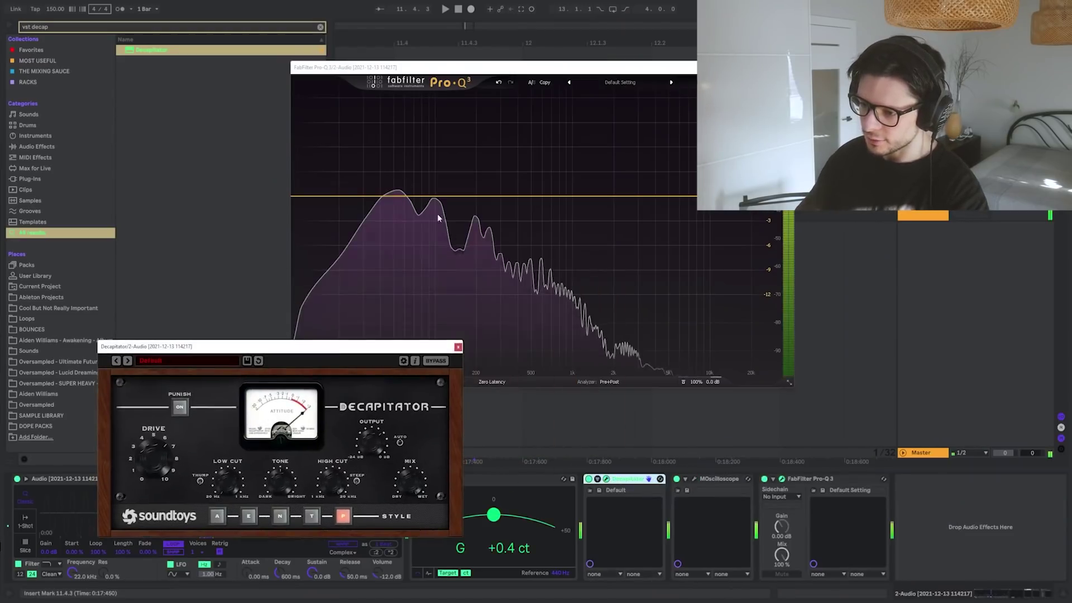
pyautogui.click(490, 198)
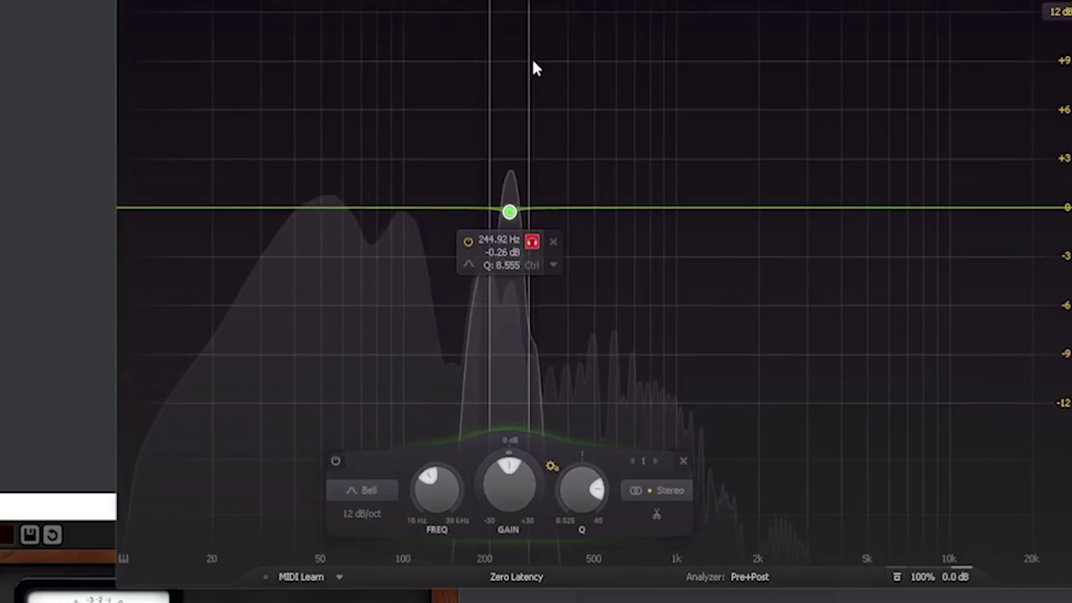
pyautogui.moveTo(534, 67); pyautogui.dragTo(566, 48)
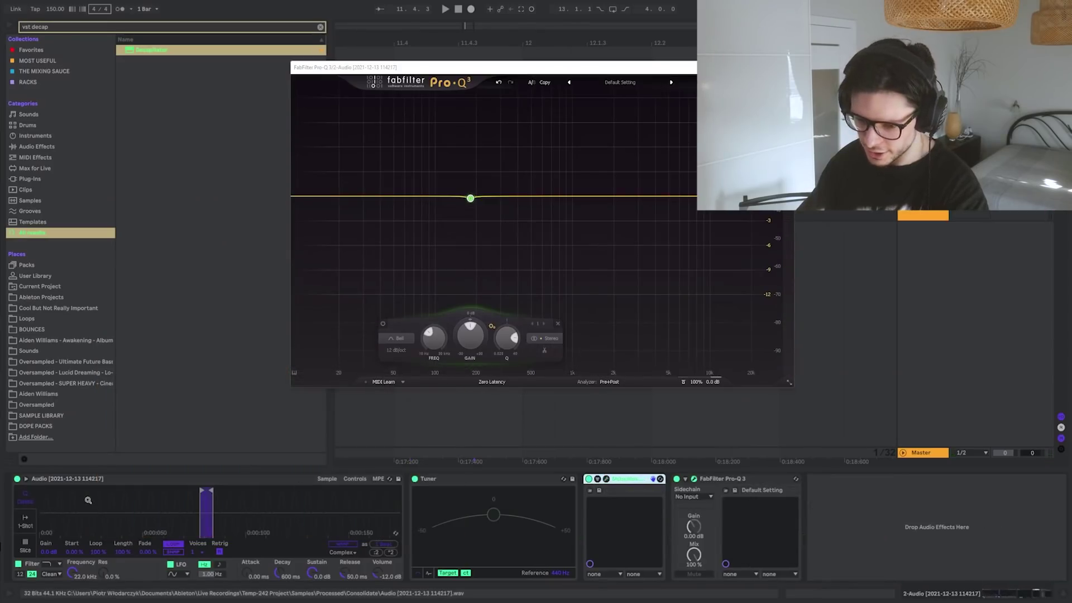
# Expand the rack's chain list and audition the second sine chain
pyautogui.click(98, 498)
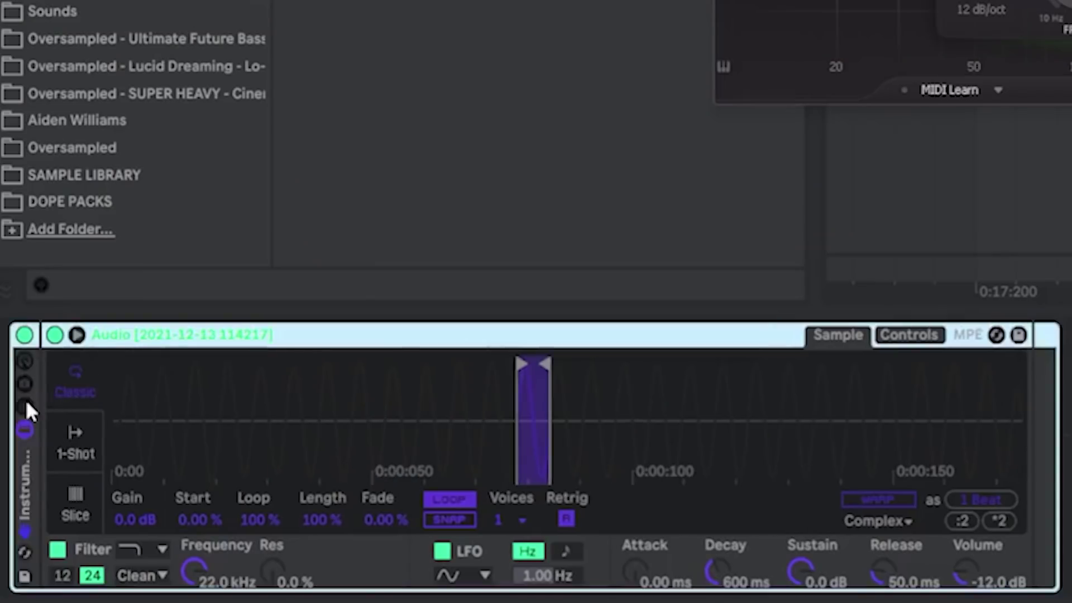
pyautogui.click(26, 404)
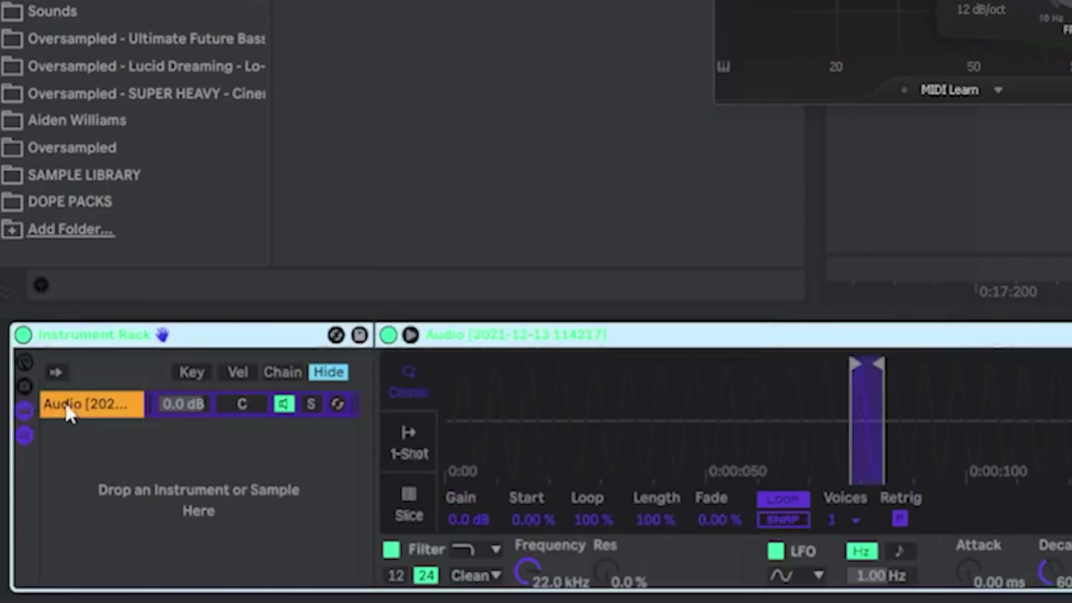
pyautogui.click(284, 431)
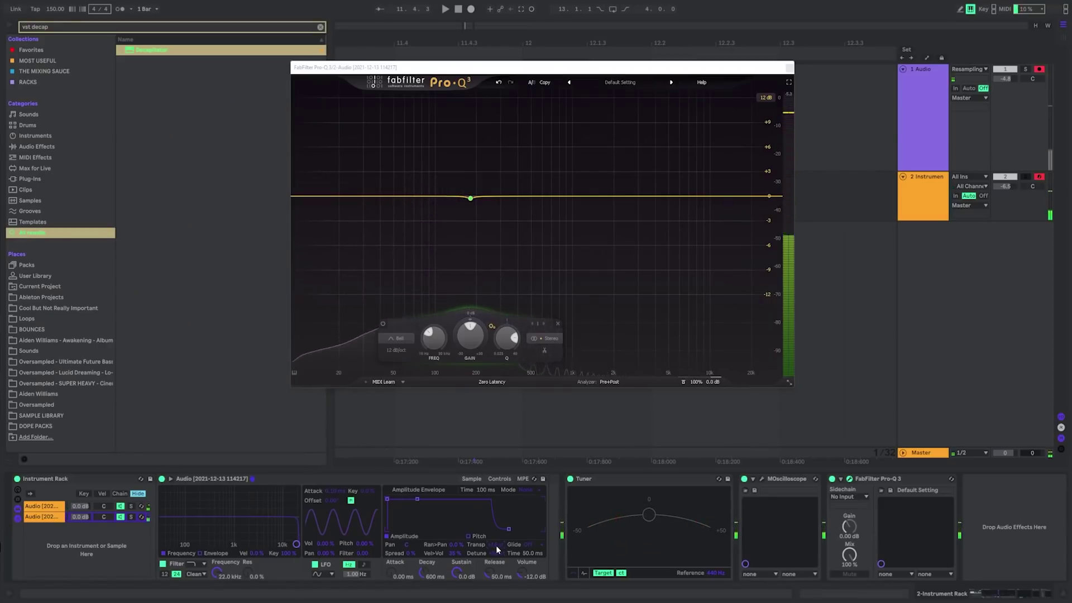
pyautogui.press('a')
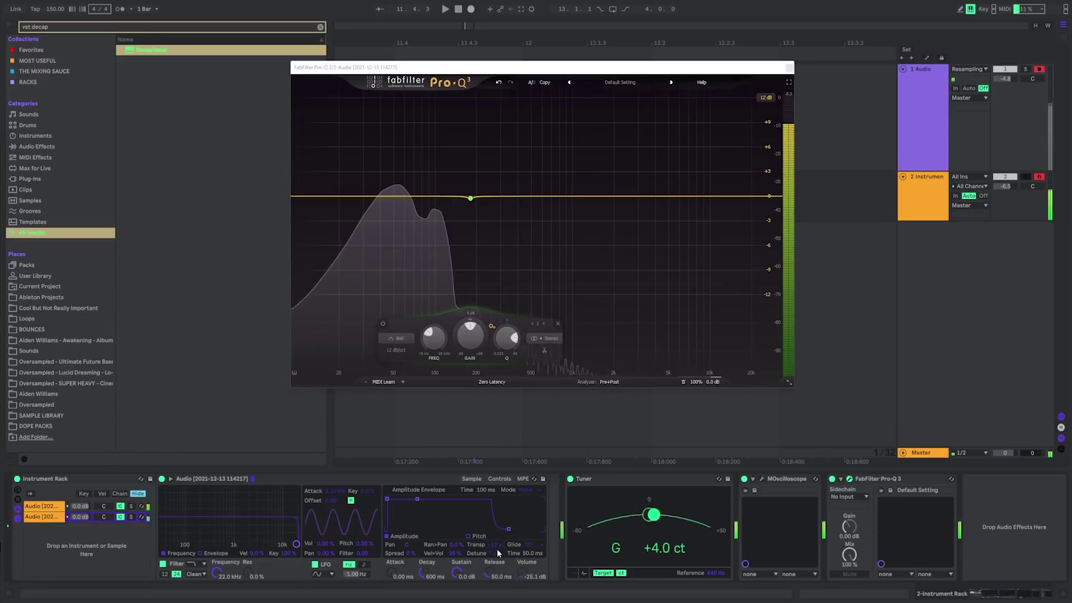
# Add third and fourth sine chains, audition notes an octave higher, and show the fourth chain's sampler
pyautogui.moveTo(497, 549); pyautogui.dragTo(55, 531)
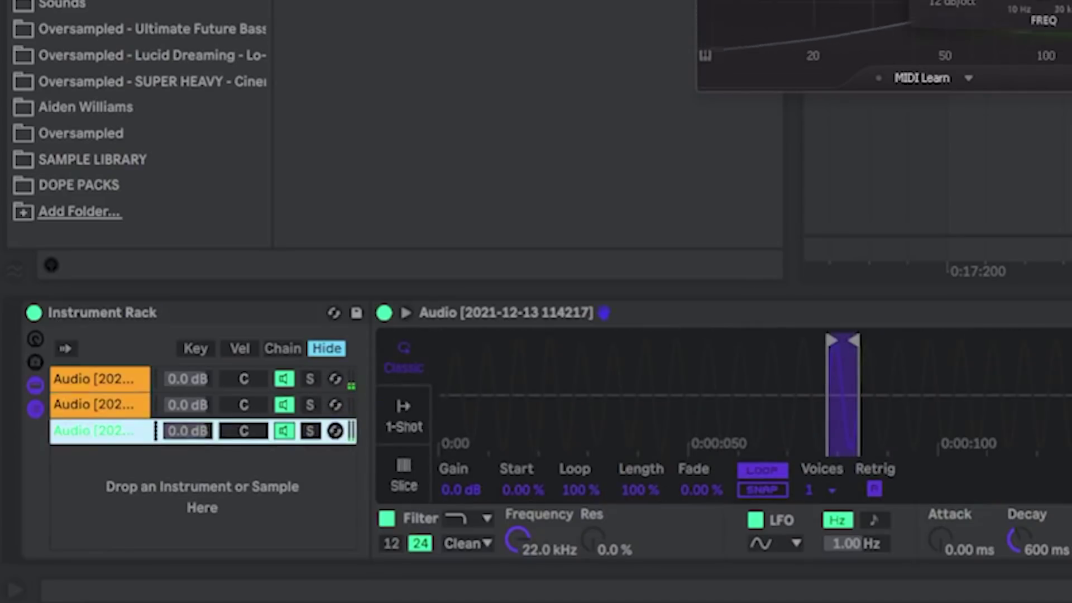
pyautogui.press('a')
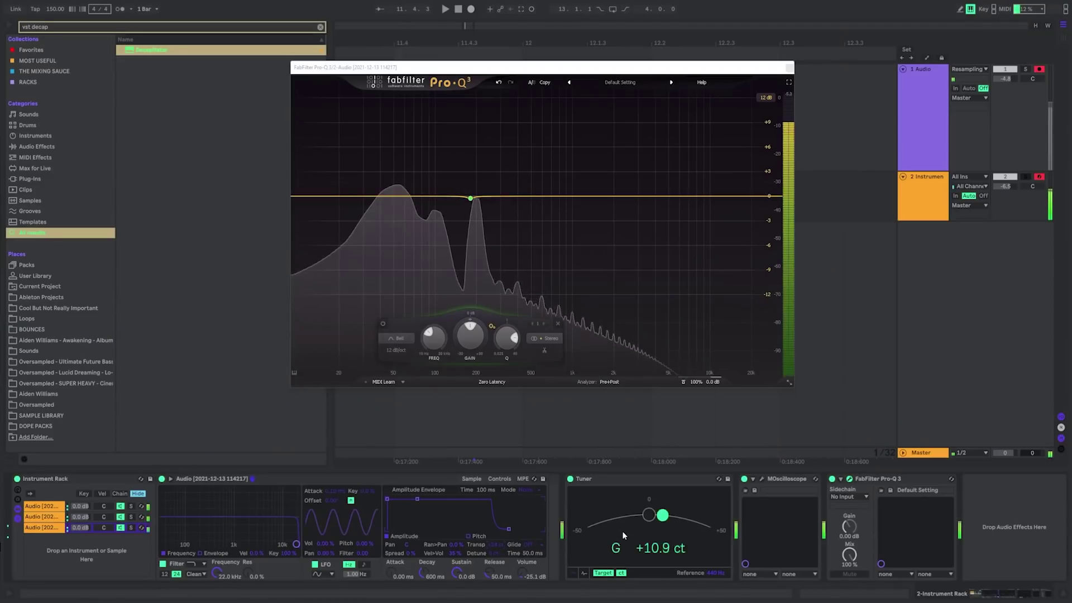
pyautogui.moveTo(531, 520); pyautogui.dragTo(53, 542)
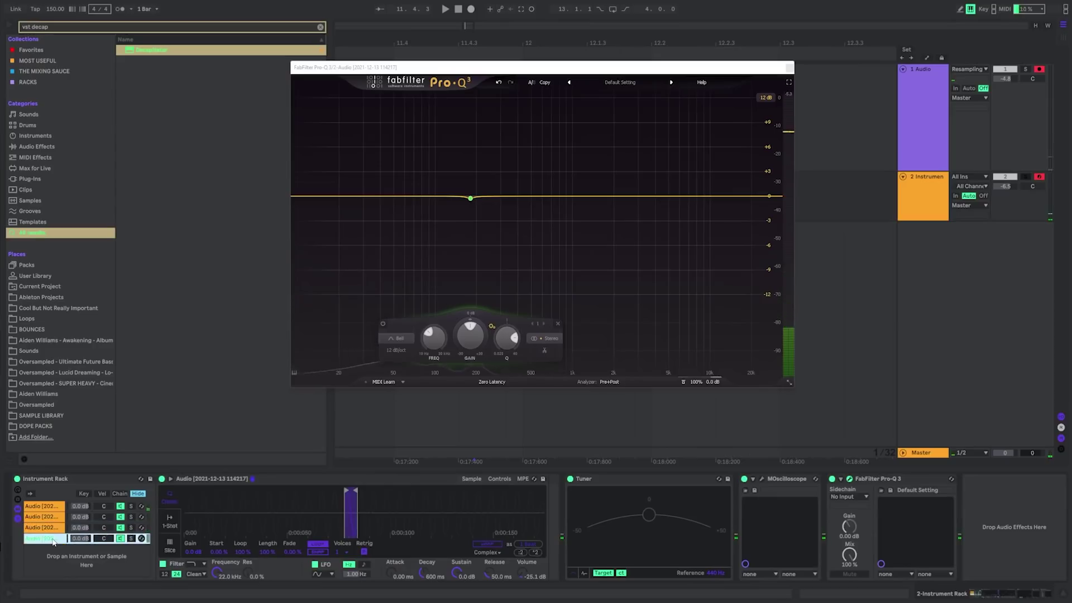
pyautogui.press('a')
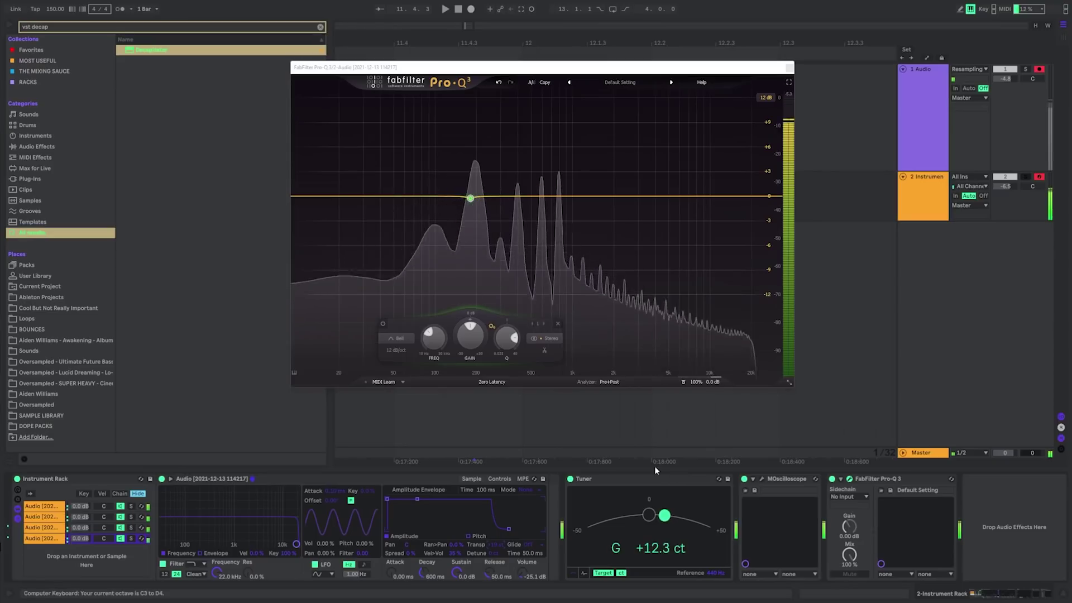
pyautogui.press('x')
pyautogui.press('e')
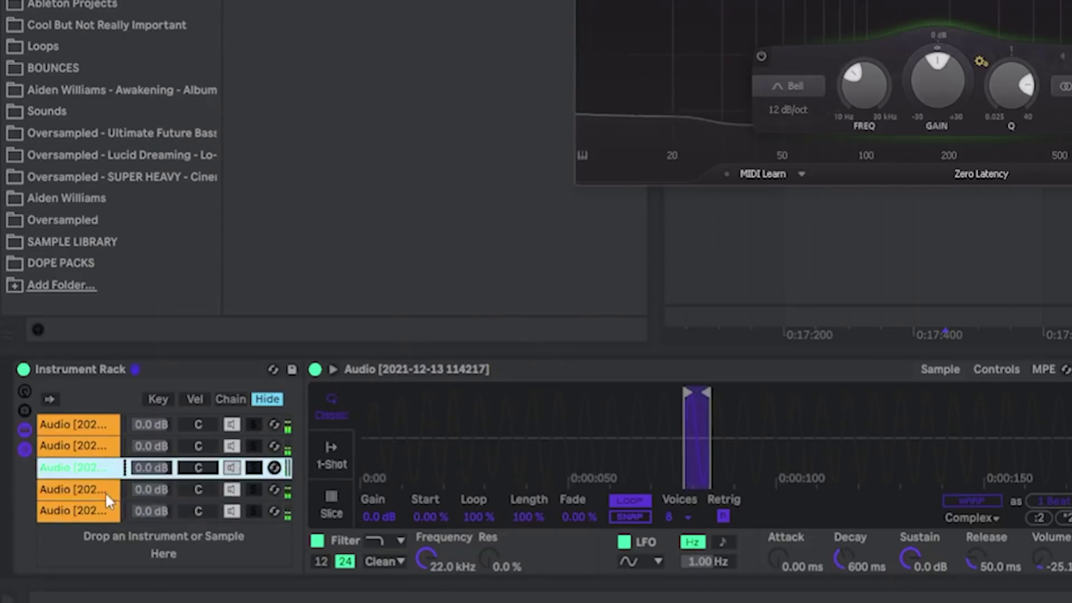
pyautogui.click(105, 490)
pyautogui.click(998, 371)
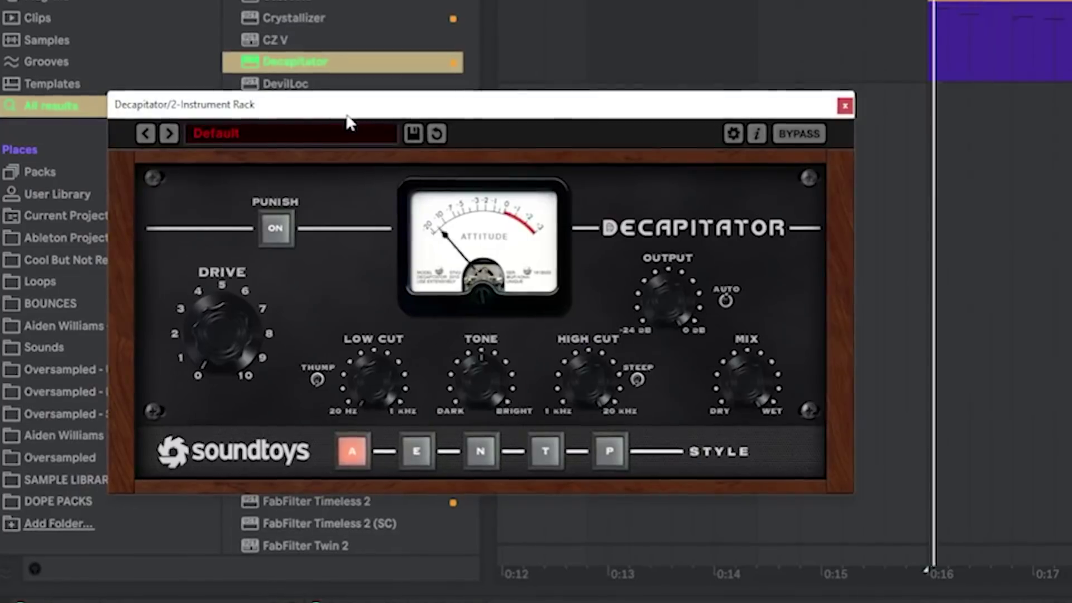
# Drive Decapitator to about 5 in style E, lower reverb High Cut and Decay, collapse Delay, tweak Portal's mix
pyautogui.moveTo(214, 270); pyautogui.dragTo(212, 263)
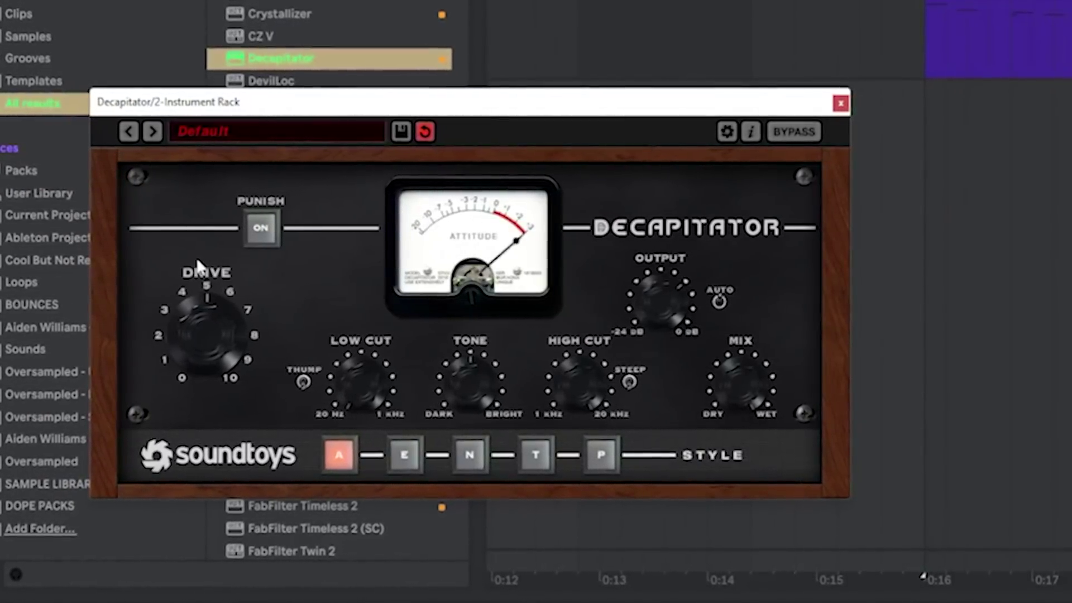
pyautogui.click(404, 454)
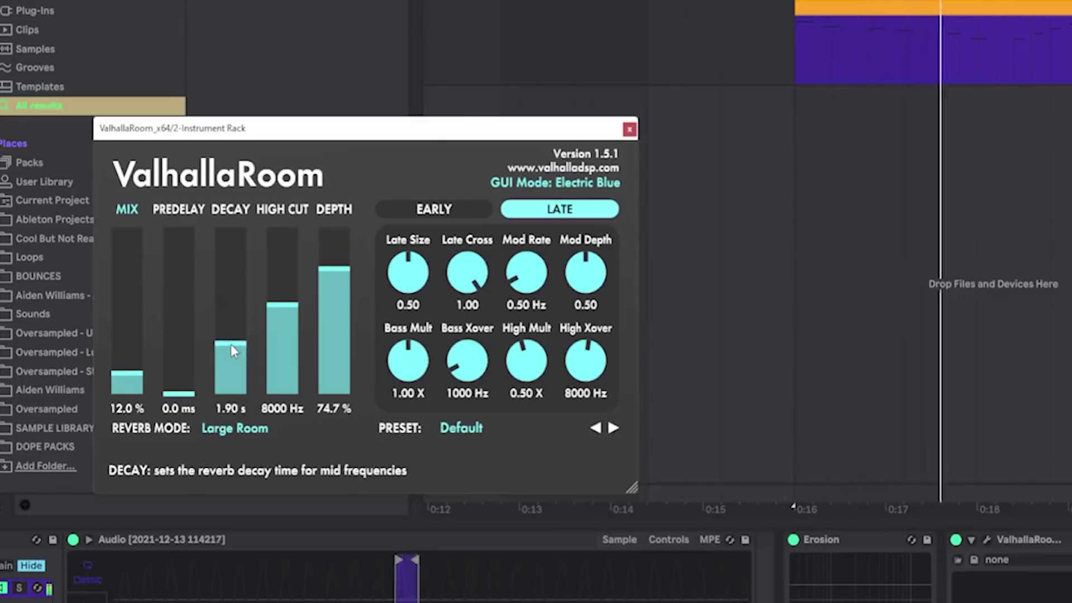
pyautogui.moveTo(268, 321); pyautogui.dragTo(210, 360)
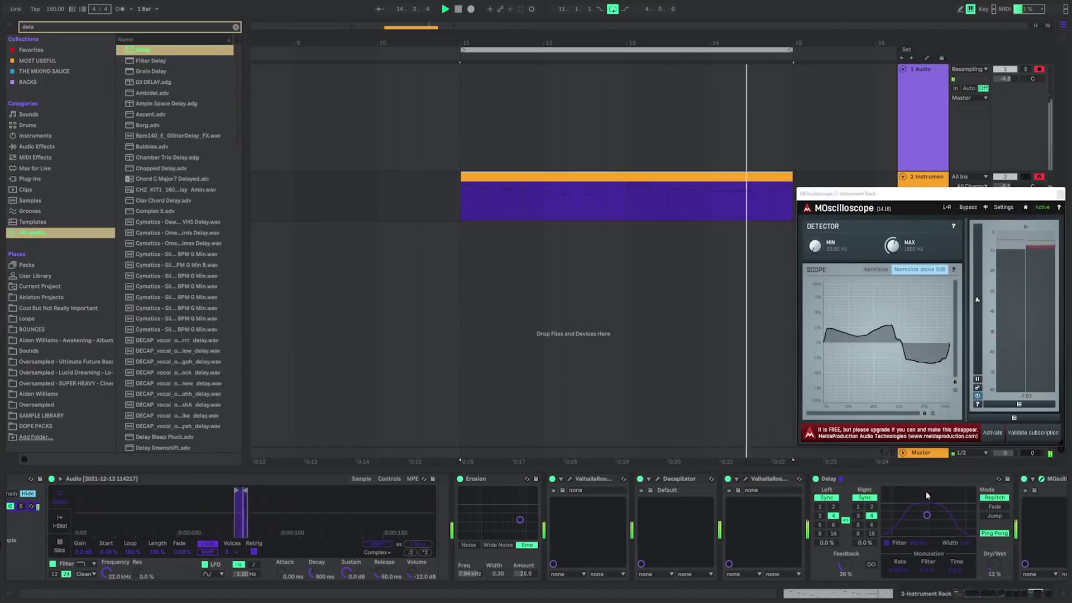
pyautogui.doubleClick(906, 480)
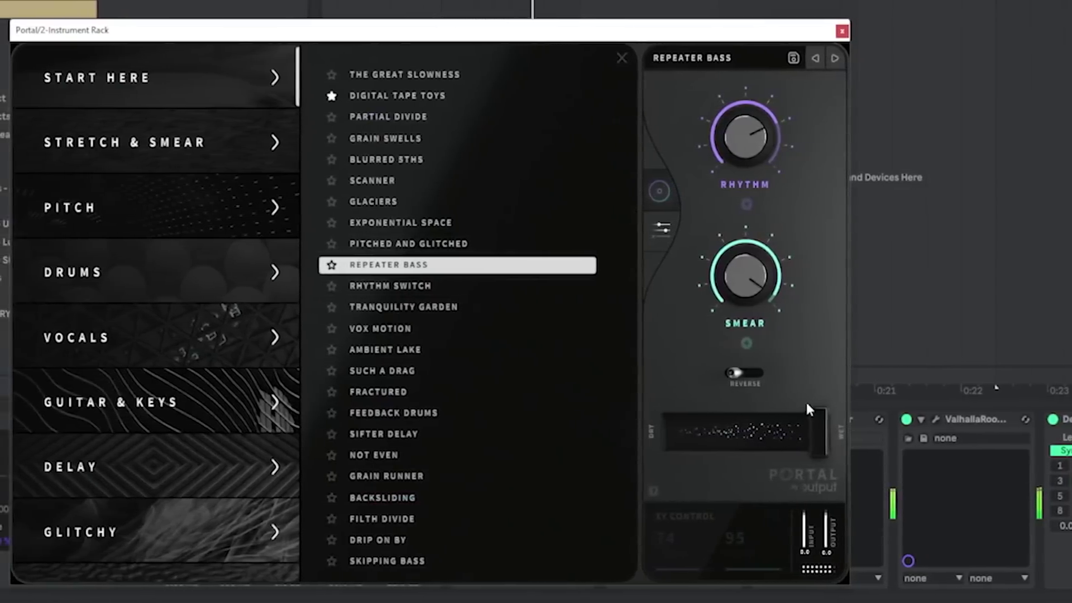
pyautogui.moveTo(811, 416); pyautogui.dragTo(845, 430)
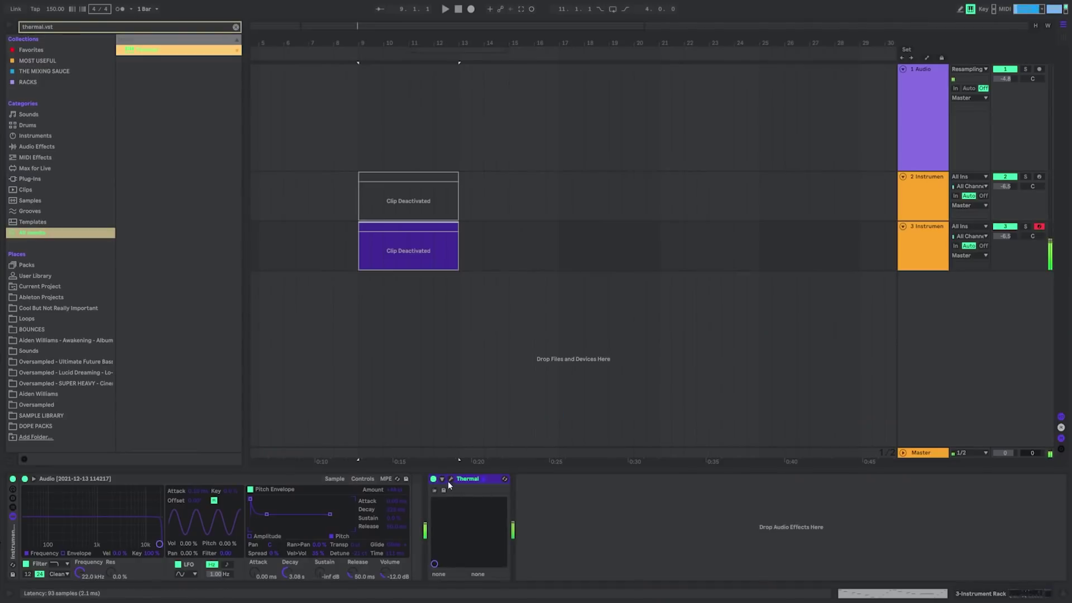
# Open the Thermal plugin window and select the Decapitator device at the end of the chain
pyautogui.click(449, 479)
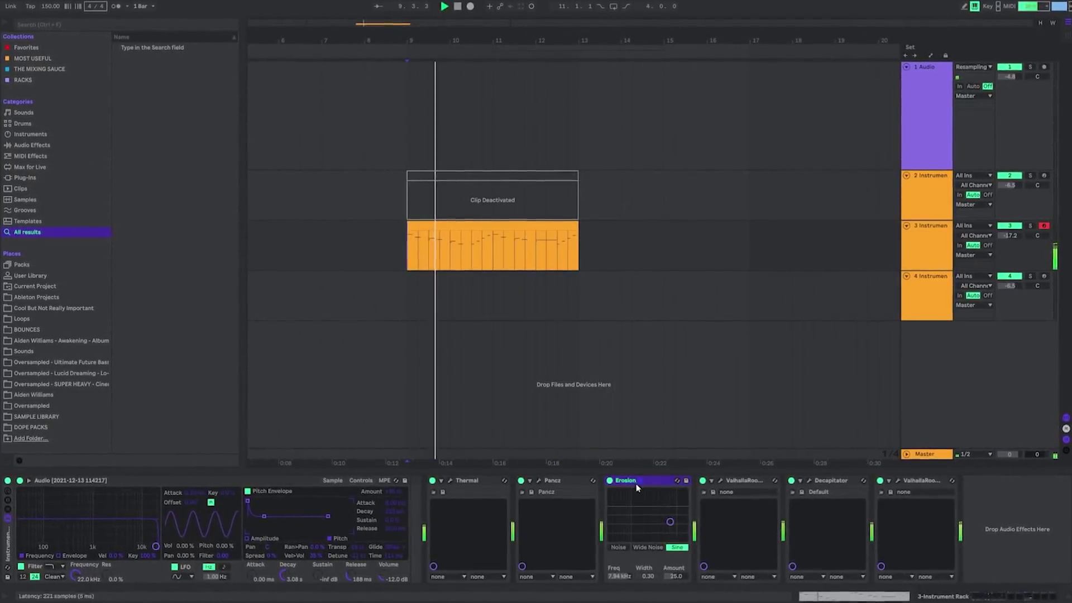
pyautogui.click(835, 481)
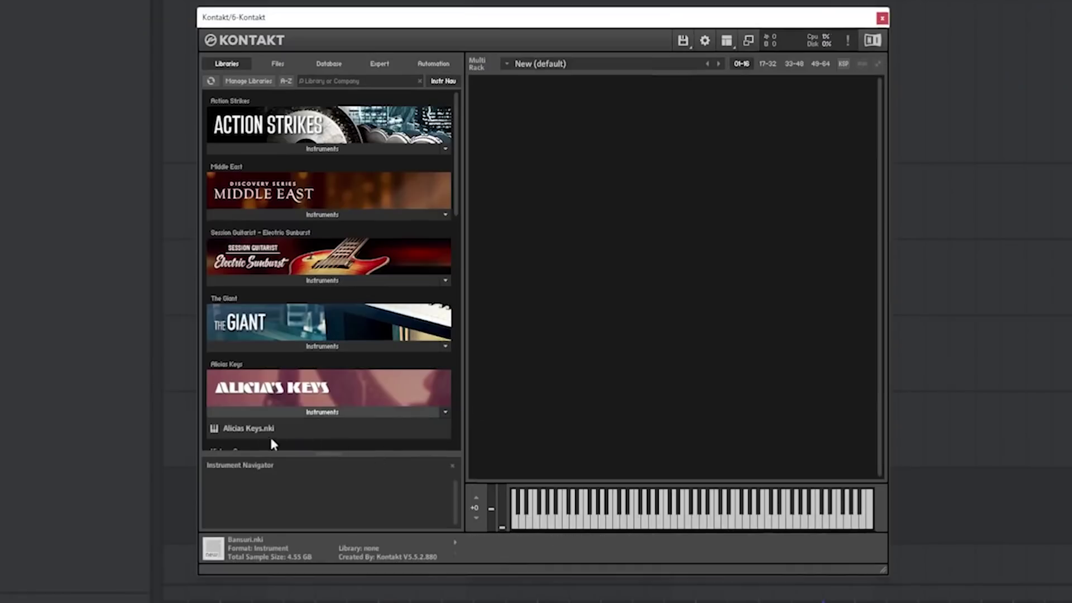
# Load the Alicia's Keys piano into Kontakt, open its sound settings, and review the clip's held note
pyautogui.moveTo(269, 430); pyautogui.dragTo(622, 269)
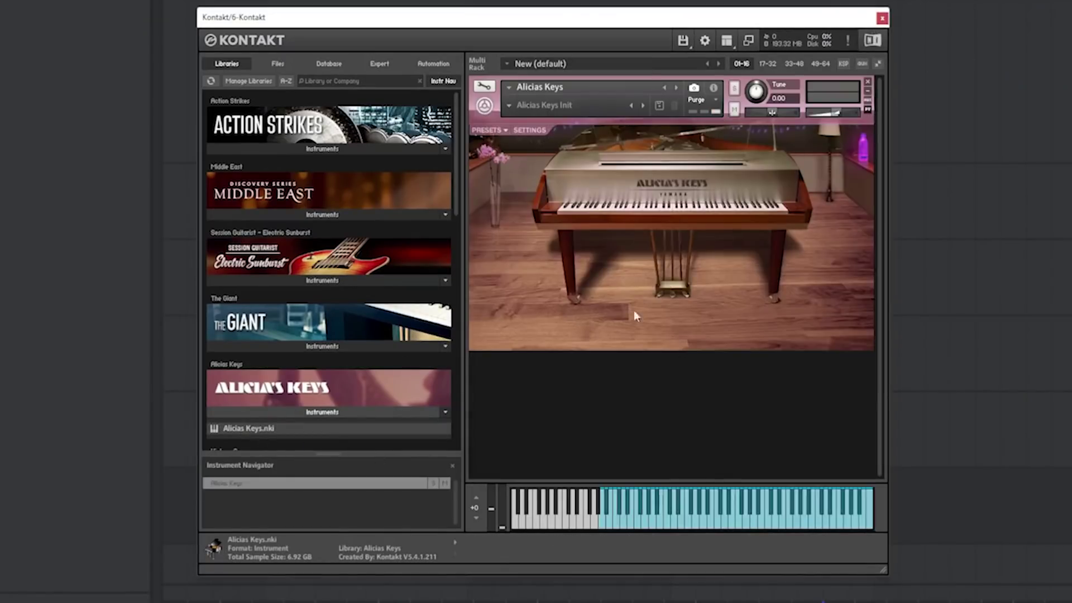
pyautogui.click(529, 131)
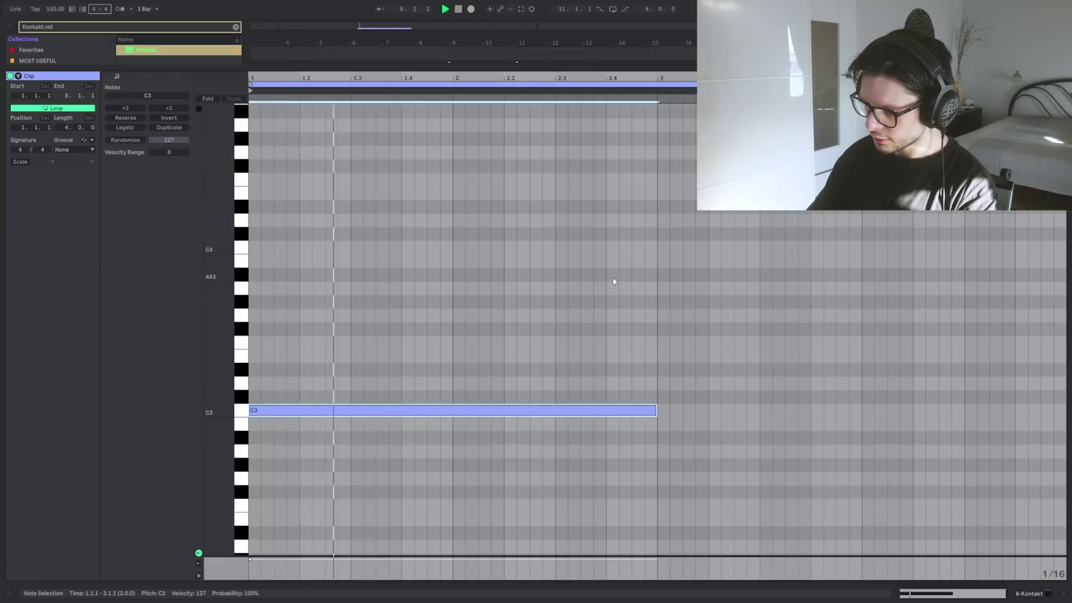
pyautogui.press('Tab')
pyautogui.press('Tab')
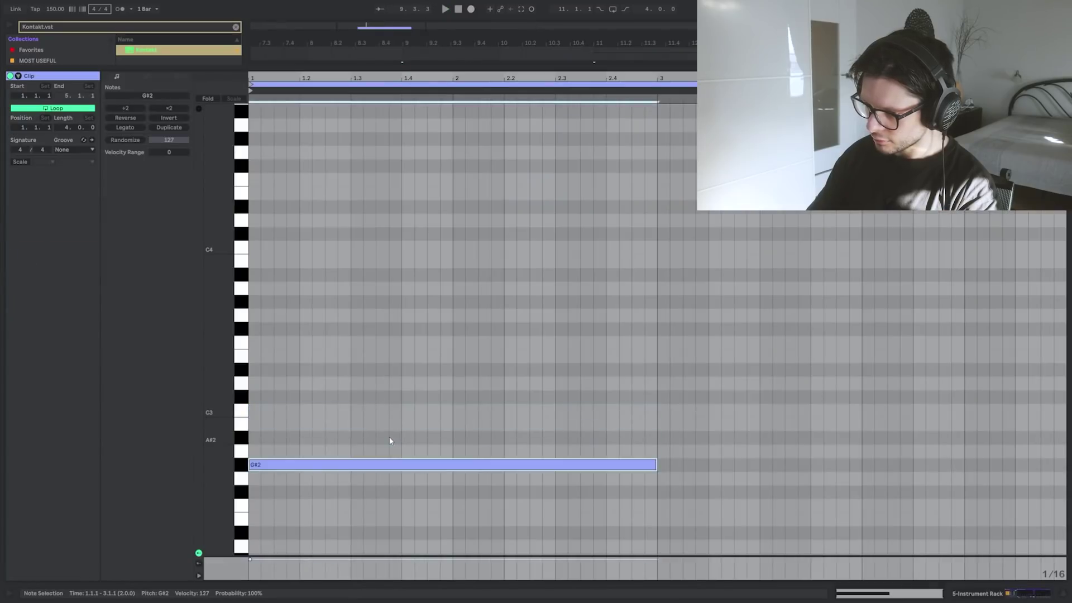
pyautogui.press('Tab')
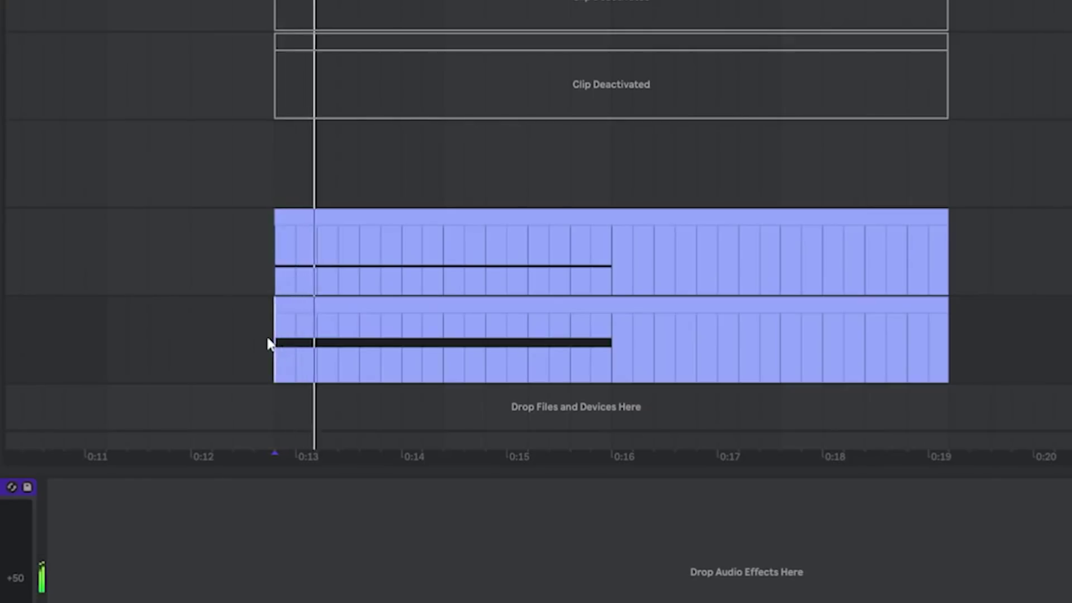
pyautogui.click(405, 361)
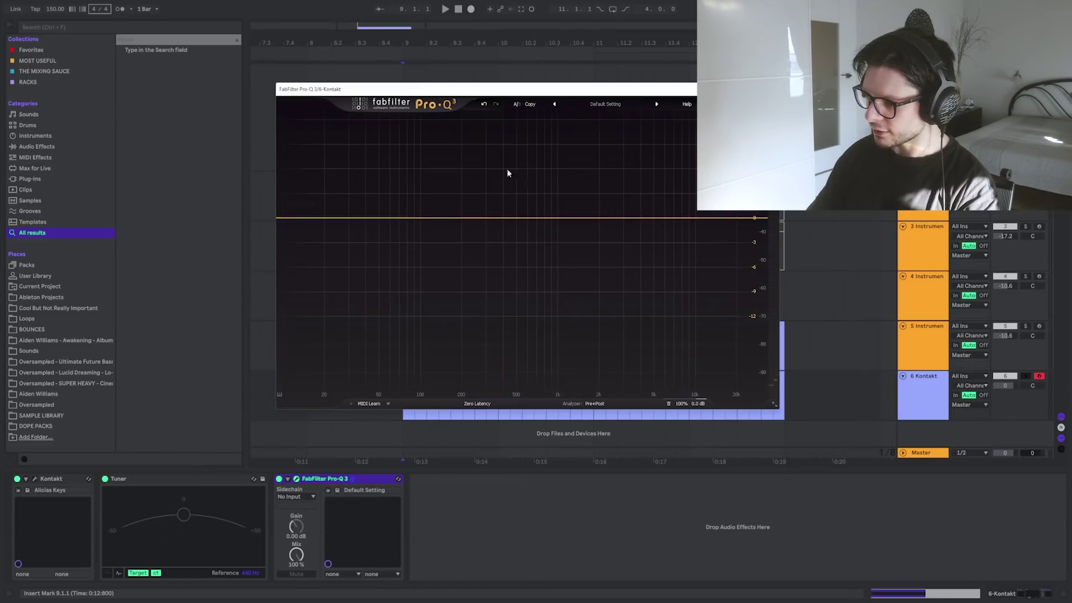
# Move the Kontakt Pro-Q 3 to the top-left and open track 5's Pro-Q 3 beside it
pyautogui.moveTo(424, 89); pyautogui.dragTo(235, 41)
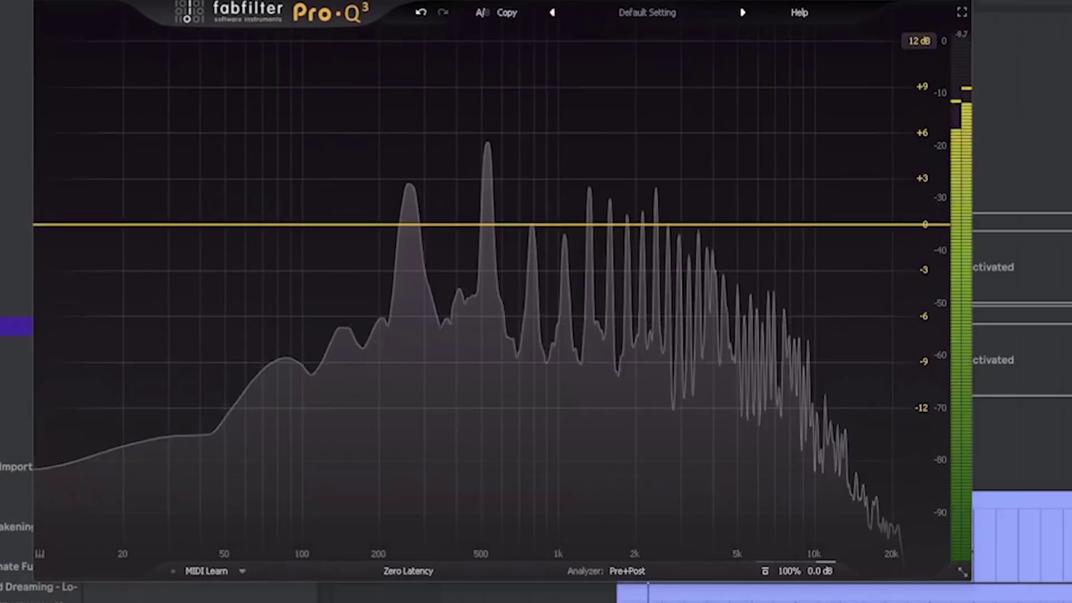
pyautogui.moveTo(569, 1); pyautogui.dragTo(395, 0)
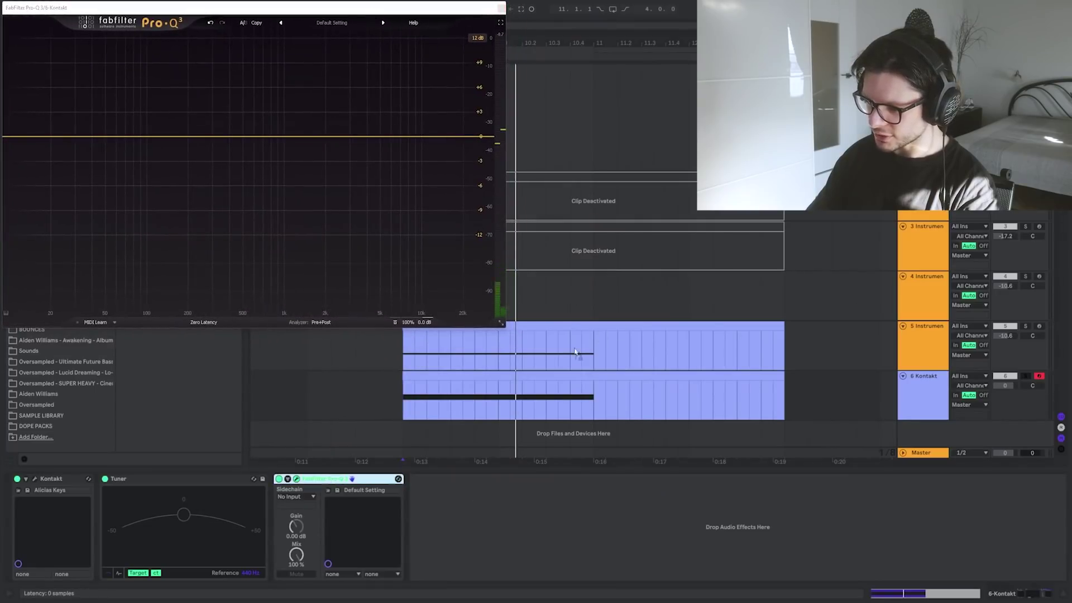
pyautogui.click(571, 351)
pyautogui.click(50, 507)
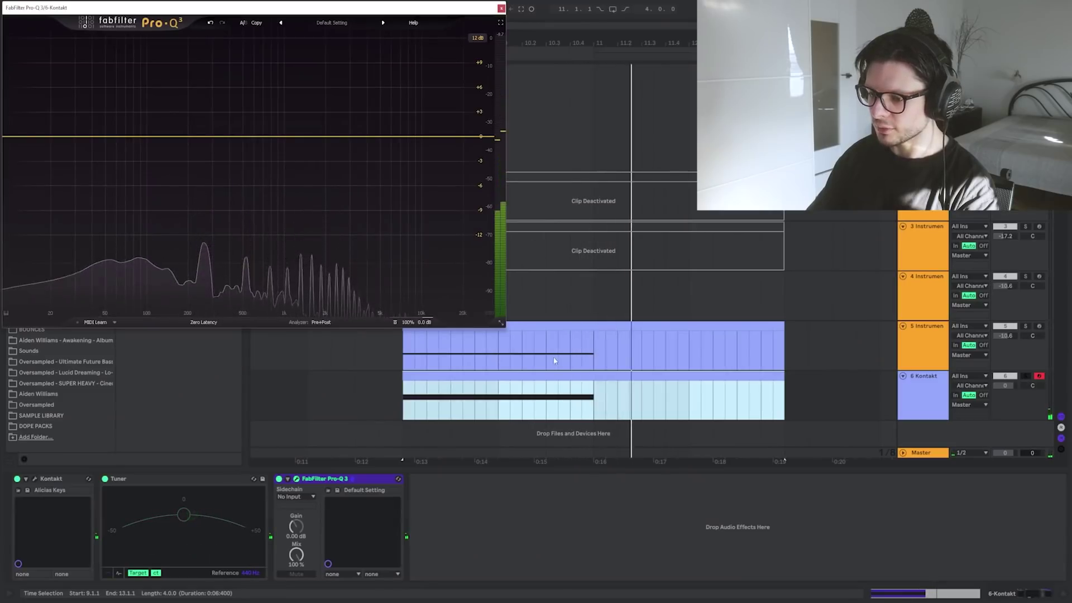
pyautogui.click(557, 359)
pyautogui.click(40, 506)
pyautogui.click(684, 478)
pyautogui.moveTo(784, 15); pyautogui.dragTo(899, 22)
# Start playback and set the sine Simpler's Decay to 5.68 s and Sustain to -25 dB
pyautogui.moveTo(307, 59); pyautogui.dragTo(367, 9)
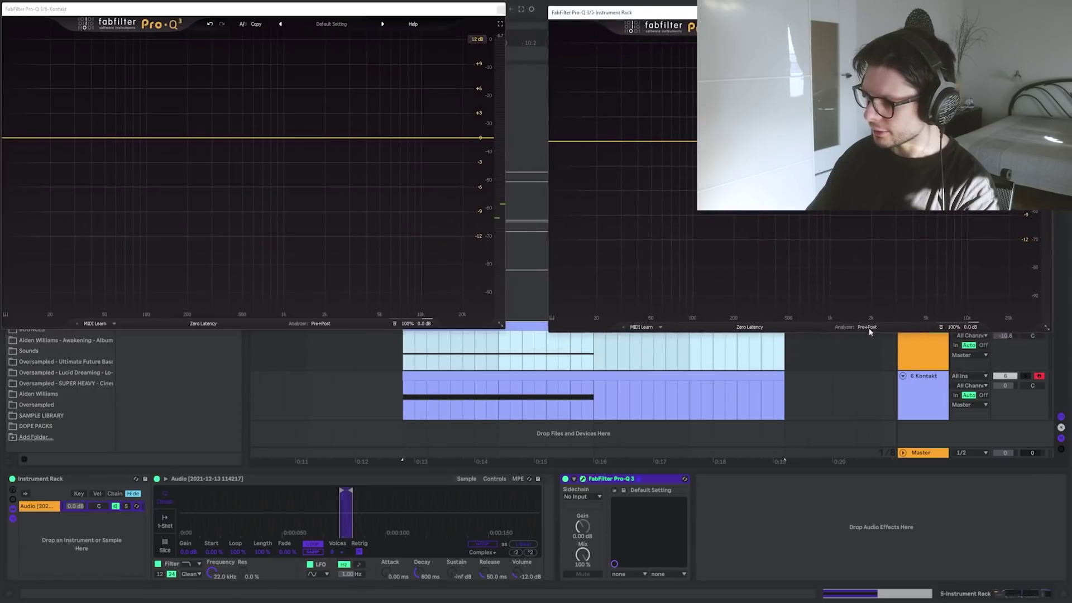
pyautogui.click(452, 358)
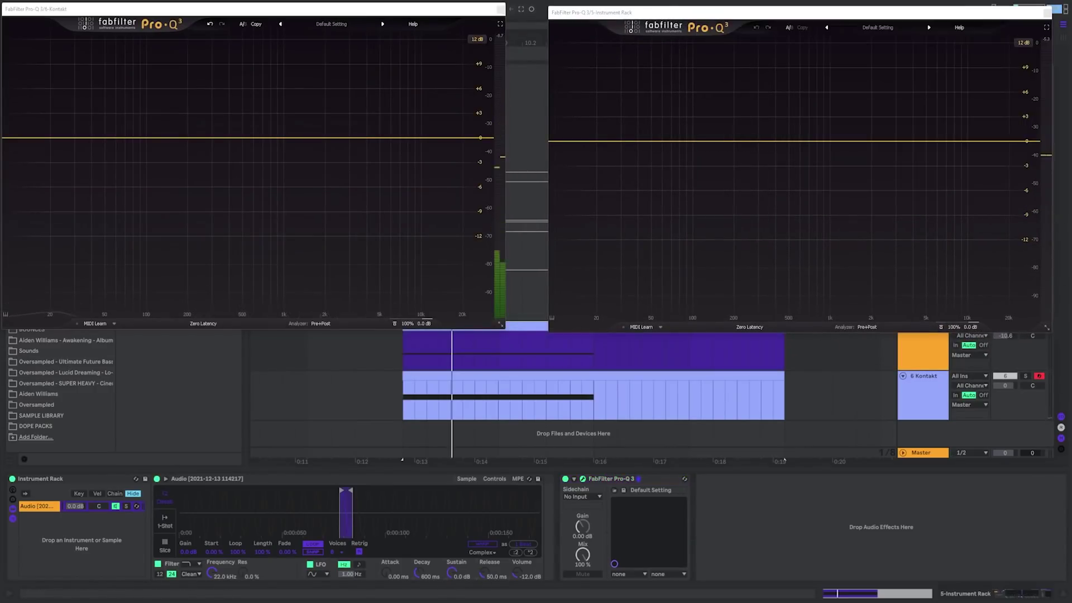
pyautogui.press('space')
pyautogui.moveTo(430, 572); pyautogui.dragTo(451, 580)
pyautogui.moveTo(516, 575); pyautogui.dragTo(520, 575)
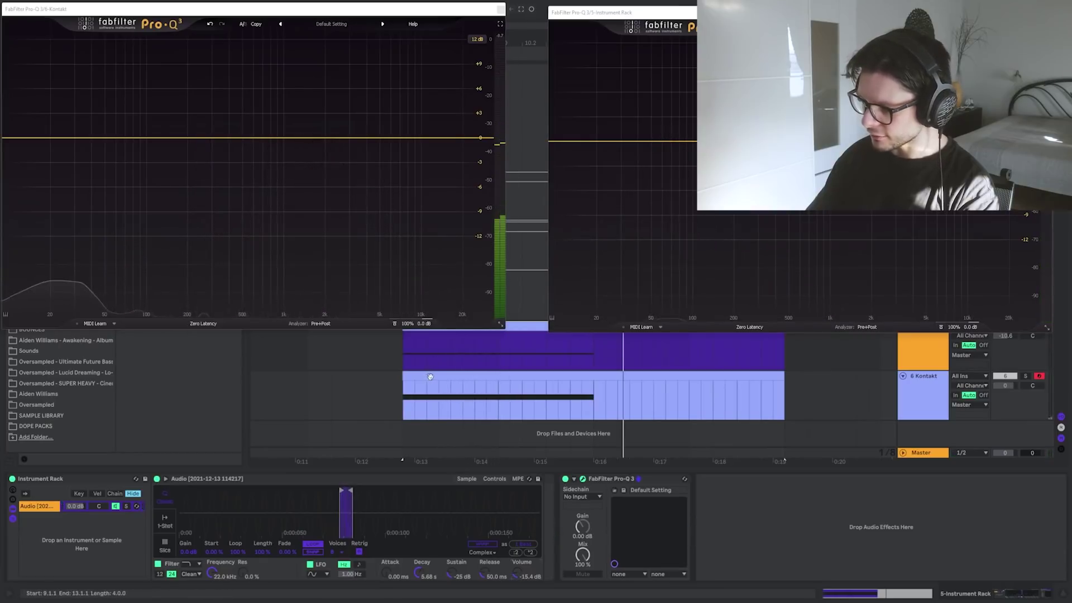
# Swap the two Pro-Q windows, select bars 9 to 13, and check the clip's notes in the piano roll
pyautogui.click(486, 358)
pyautogui.moveTo(705, 12); pyautogui.dragTo(686, 17)
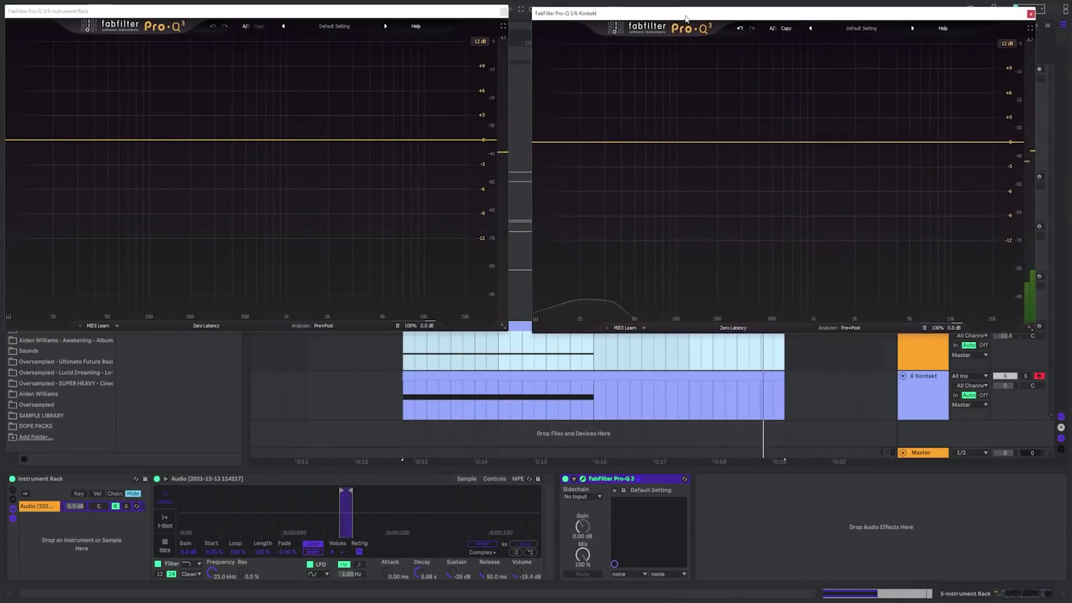
pyautogui.click(457, 367)
pyautogui.doubleClick(486, 357)
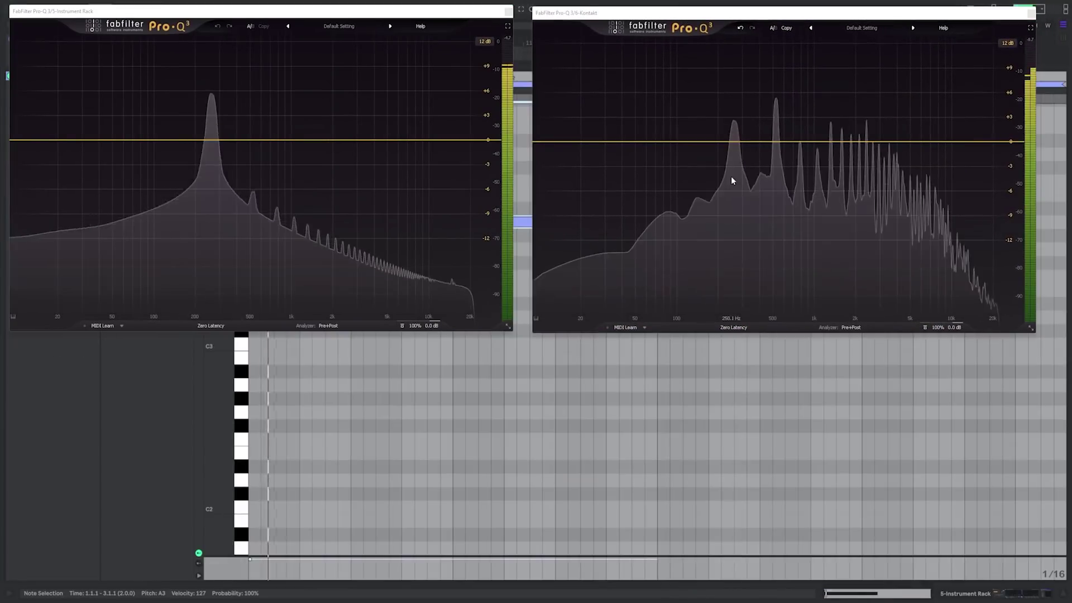
pyautogui.hotkey('alt', '1')
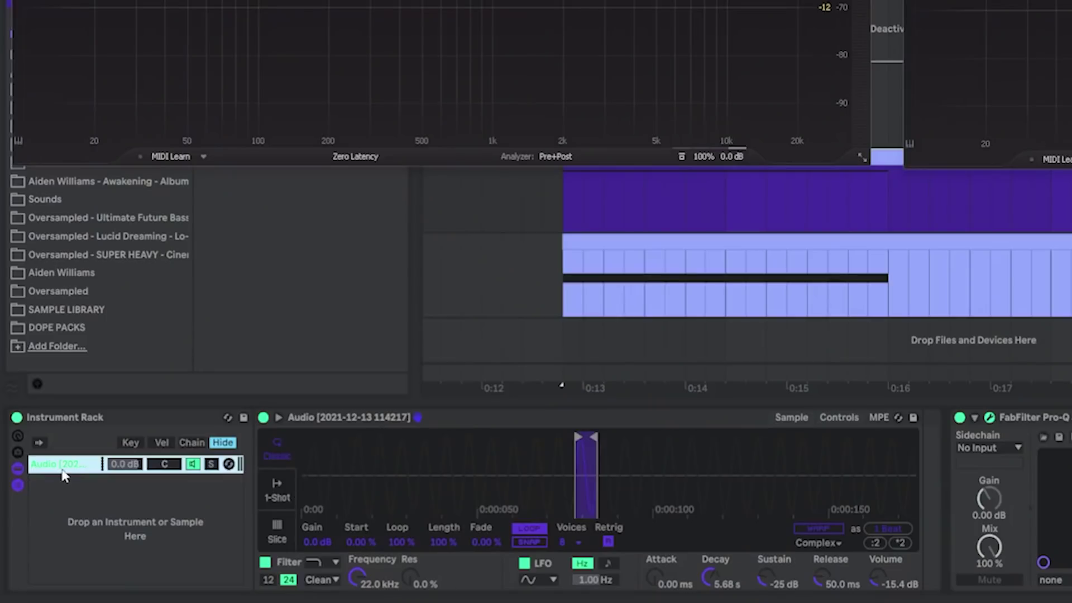
# Duplicate another sine chain in the rack and play the note to compare spectra
pyautogui.hotkey('ctrl', 'd')
pyautogui.click(853, 419)
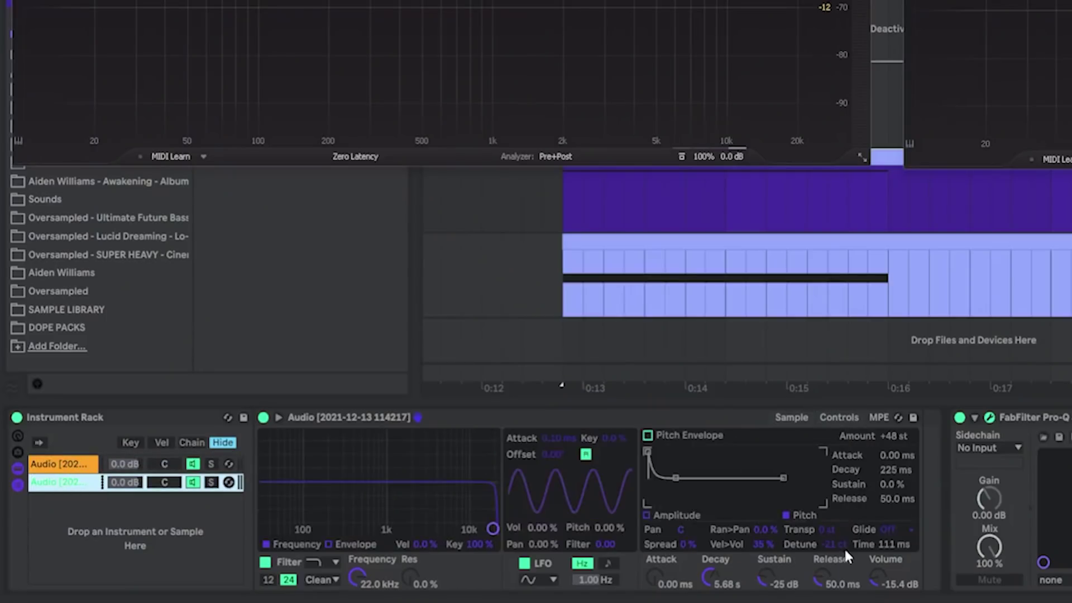
pyautogui.press('space')
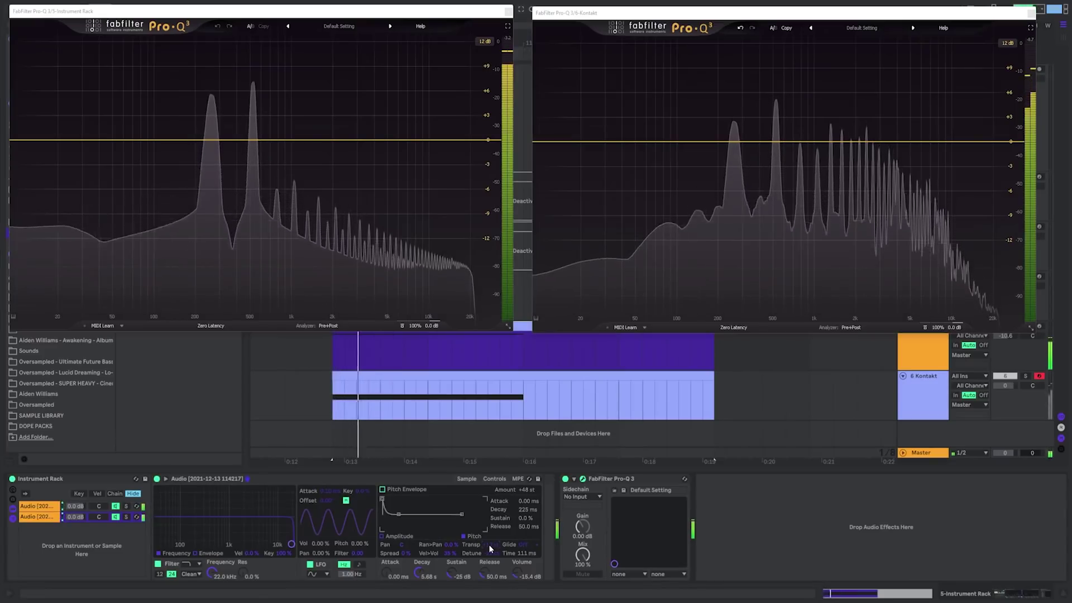
# Cut the Kontakt piano's upper partials with a steep high cut, then return to the sine rack's devices
pyautogui.moveTo(253, 120)
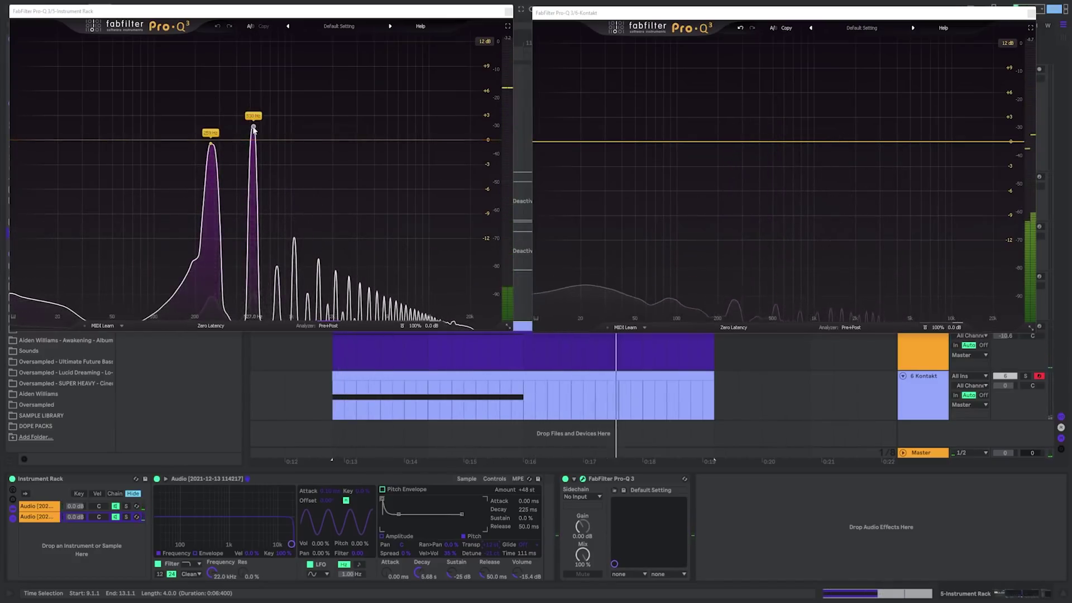
pyautogui.moveTo(949, 142); pyautogui.dragTo(787, 142)
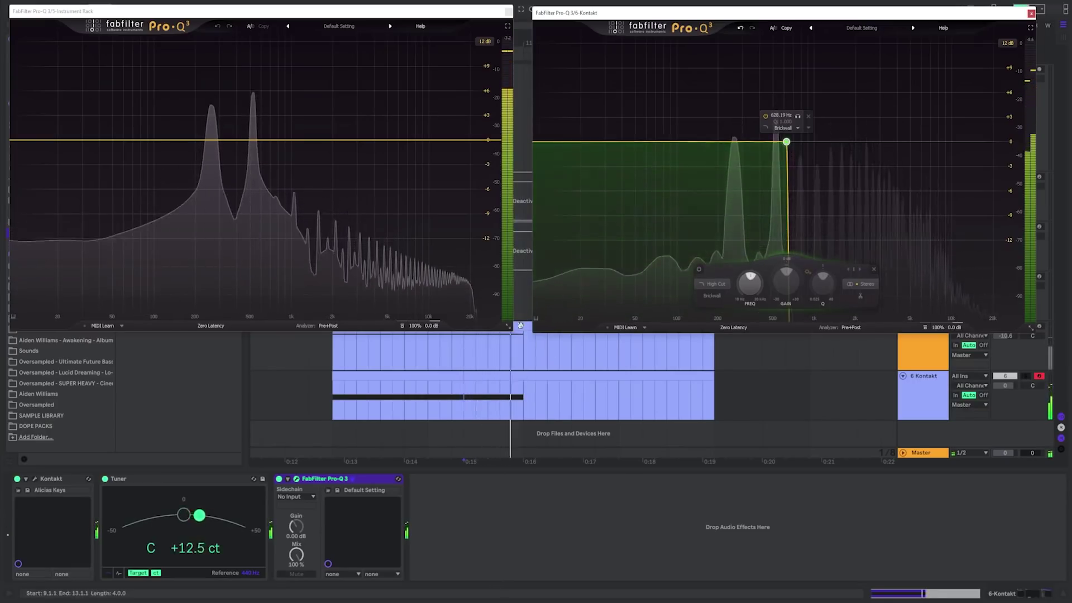
pyautogui.click(670, 352)
pyautogui.click(698, 402)
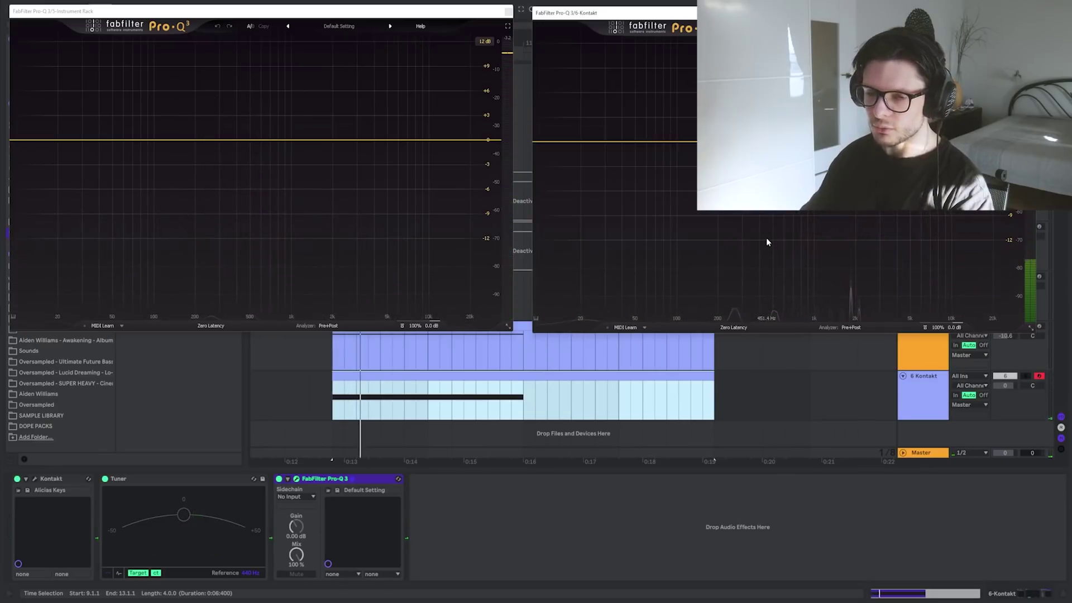
pyautogui.click(523, 326)
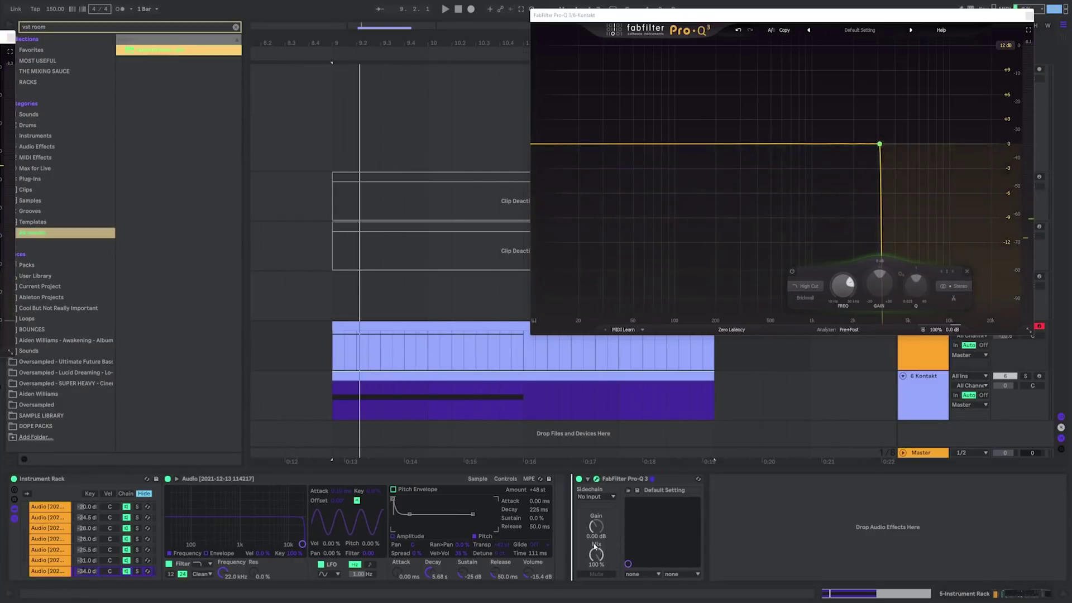
# Add ValhallaRoom before Pro-Q 3 in the sine chain, set Depth to 61.8% and lower its wet mix
pyautogui.moveTo(595, 546); pyautogui.dragTo(617, 520)
pyautogui.click(585, 489)
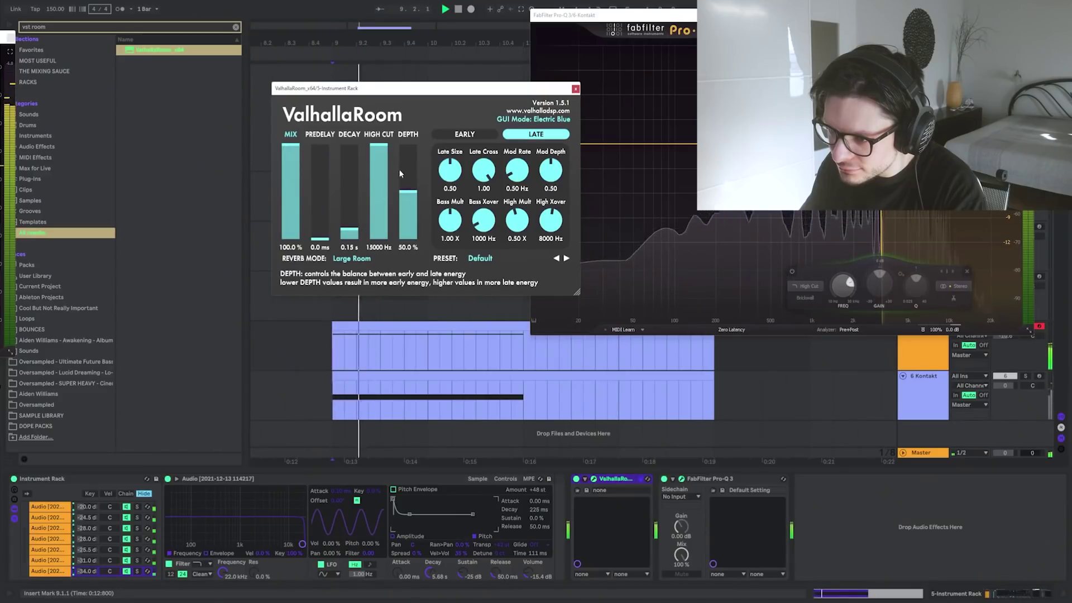
pyautogui.moveTo(400, 174); pyautogui.dragTo(400, 162)
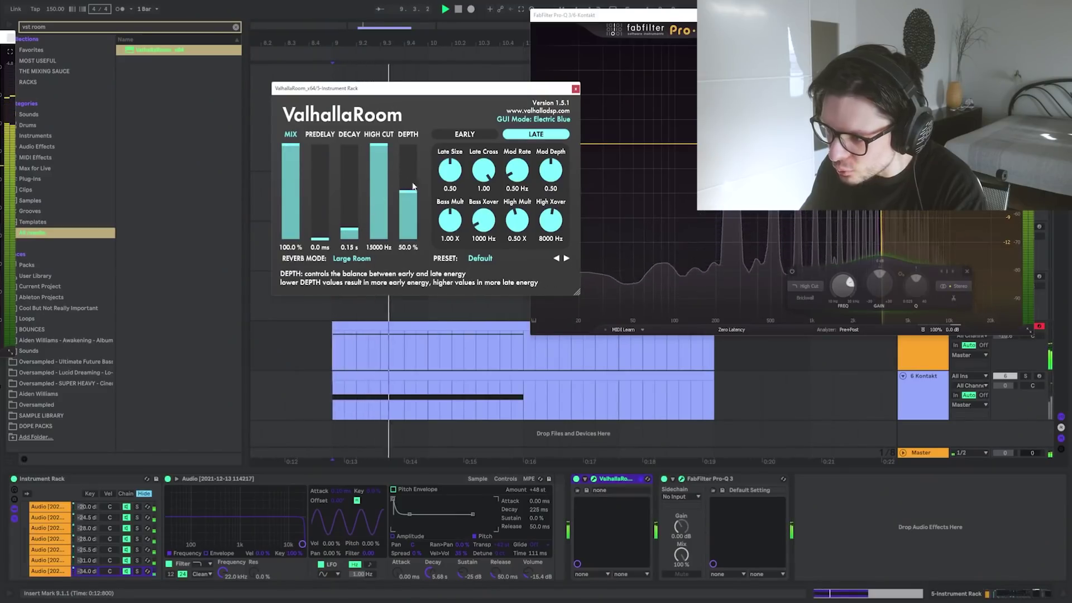
pyautogui.moveTo(290, 187); pyautogui.dragTo(292, 242)
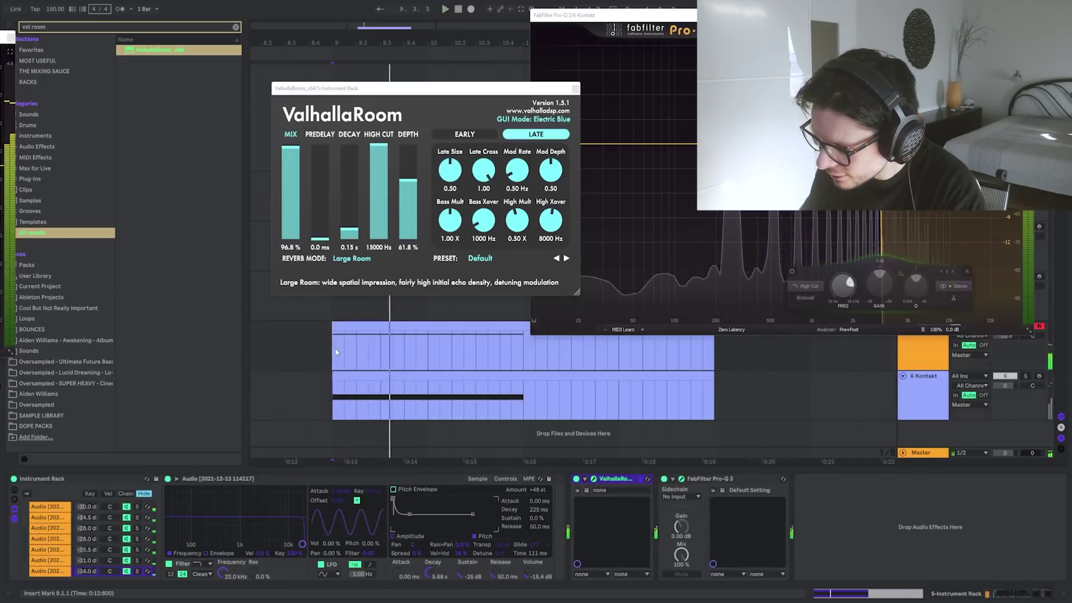
pyautogui.moveTo(287, 168)
pyautogui.mouseDown()
pyautogui.moveTo(288, 188)
pyautogui.moveTo(289, 146)
pyautogui.mouseUp()
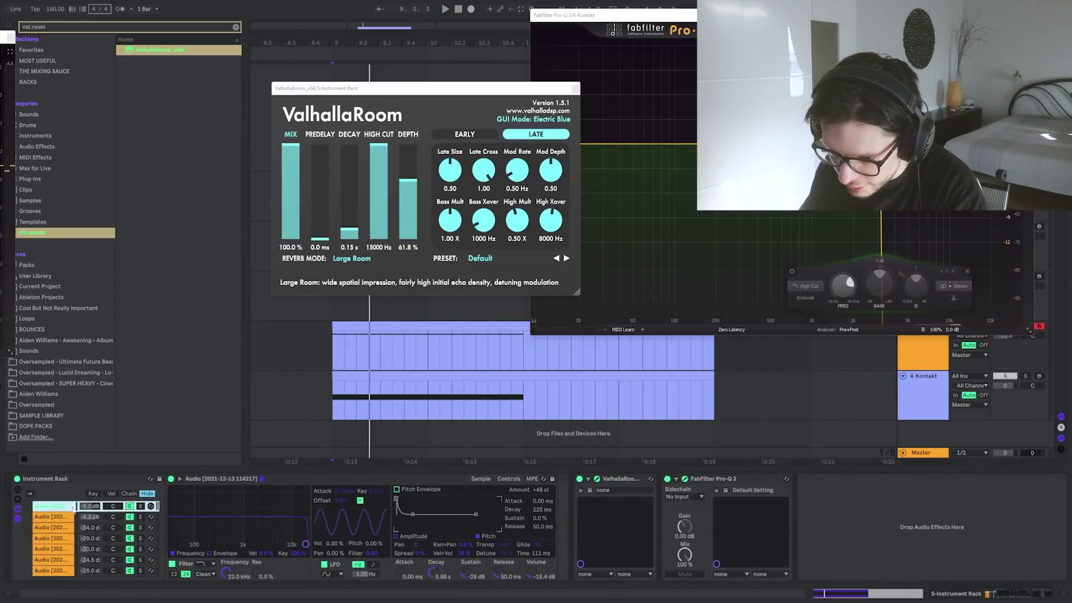
pyautogui.click(342, 403)
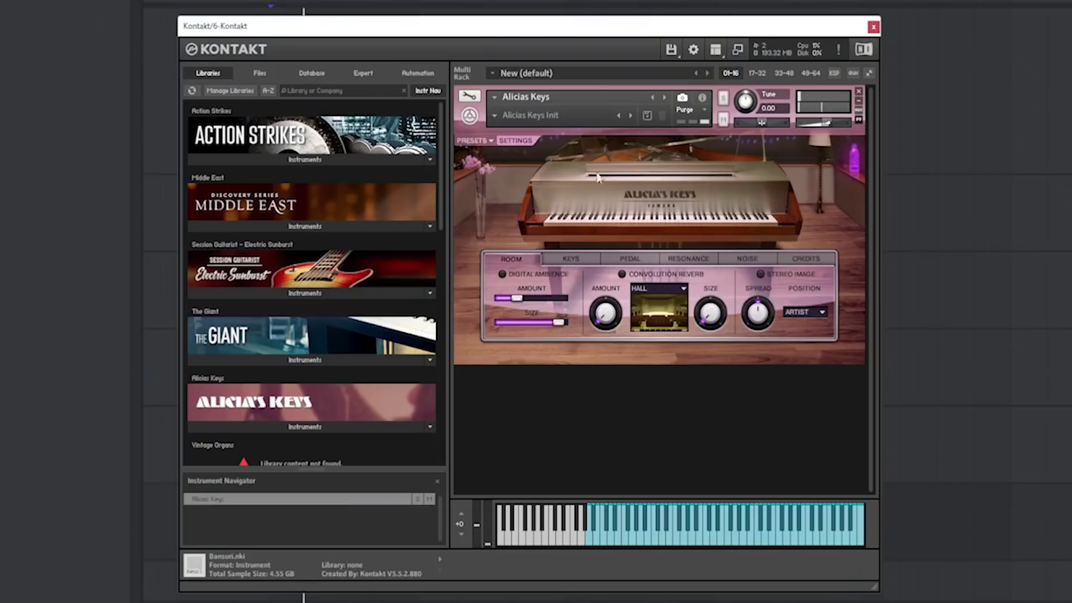
# Check the Kontakt piano's presets and Pro-Q 3 EQ window, then select track 5's sine rack
pyautogui.click(489, 143)
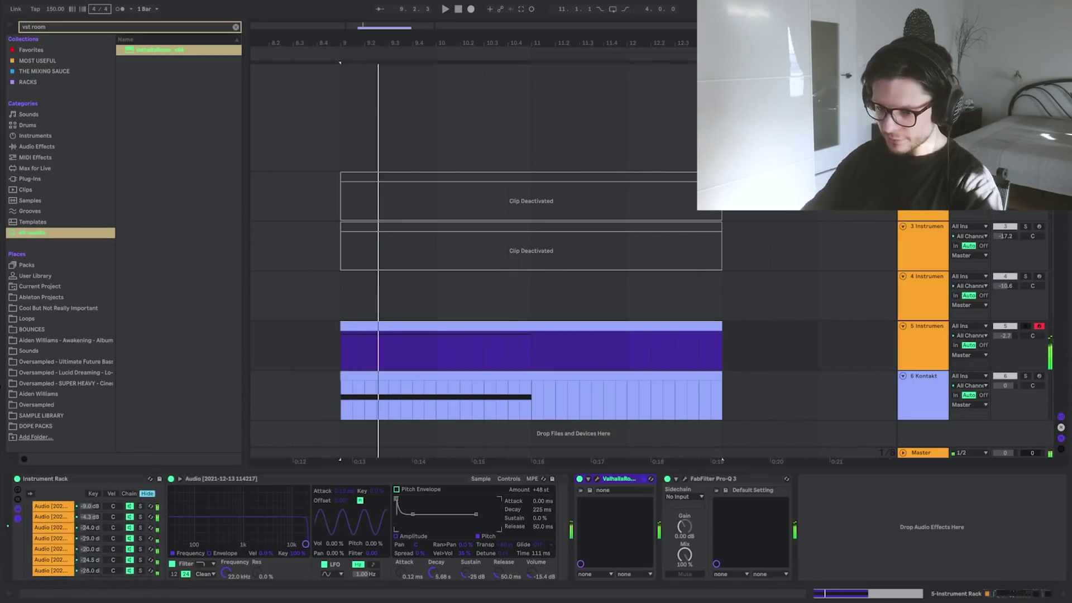
pyautogui.click(923, 391)
pyautogui.click(529, 379)
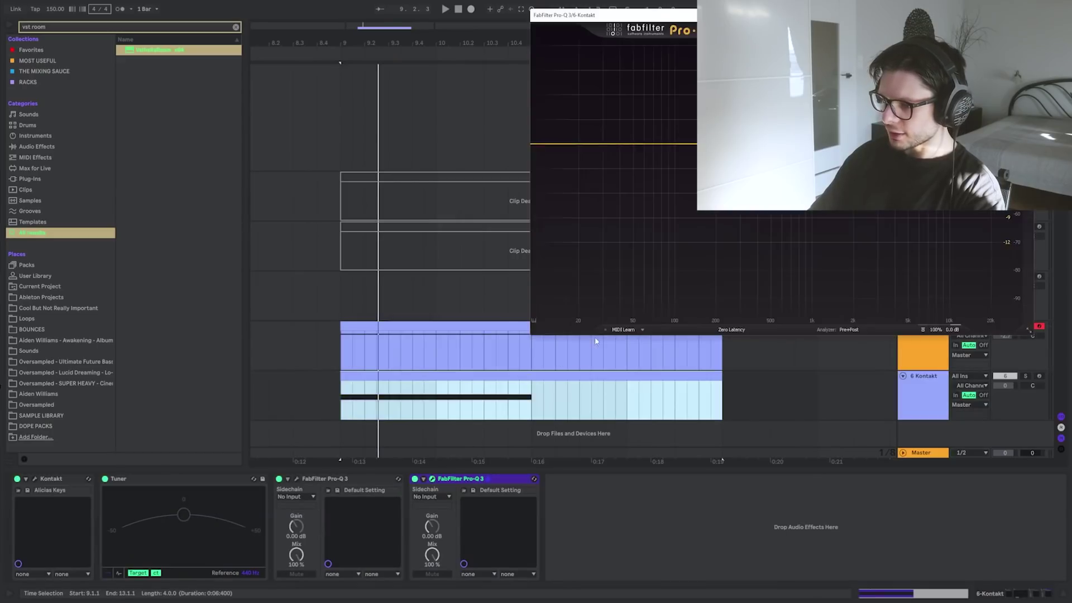
pyautogui.click(431, 479)
pyautogui.click(300, 478)
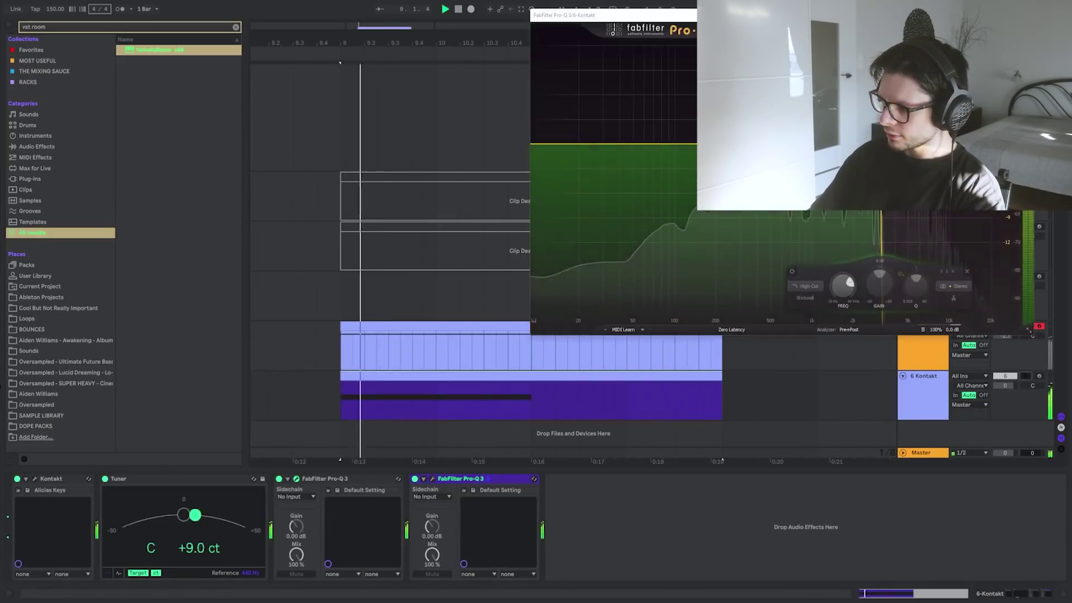
pyautogui.click(939, 347)
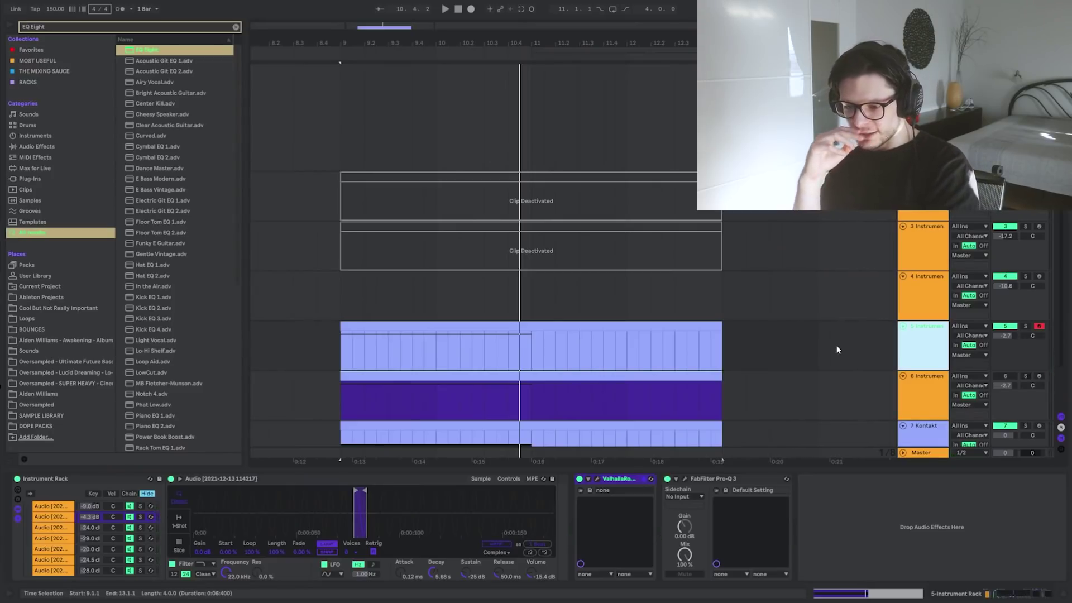
# Enable the computer MIDI keyboard and set the Simpler sine sample to warp in Complex Pro
pyautogui.press('a')
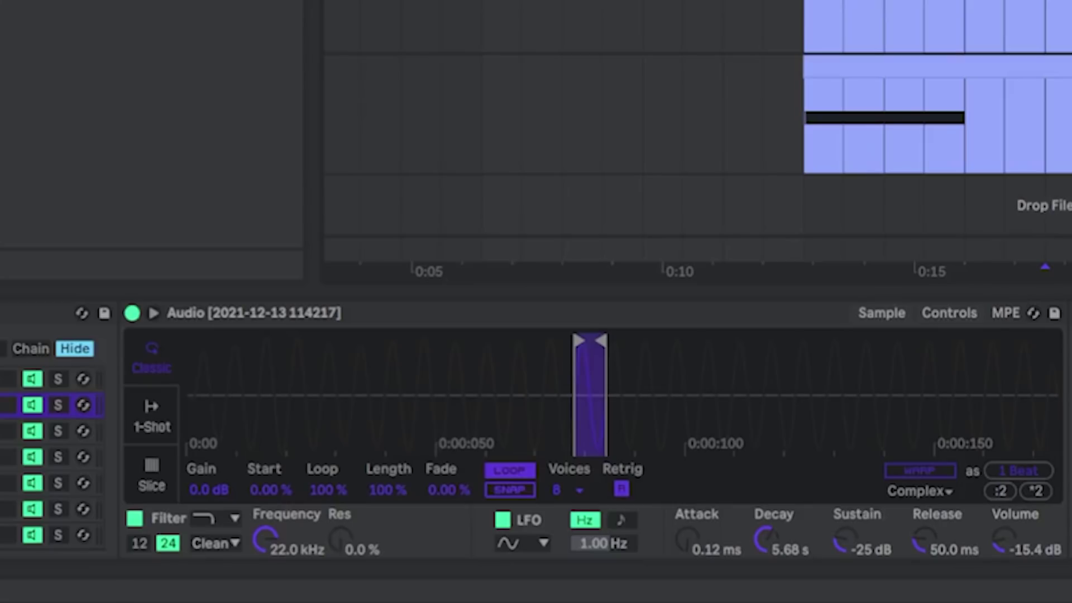
pyautogui.scroll(-1, 50, 458)
pyautogui.click(936, 473)
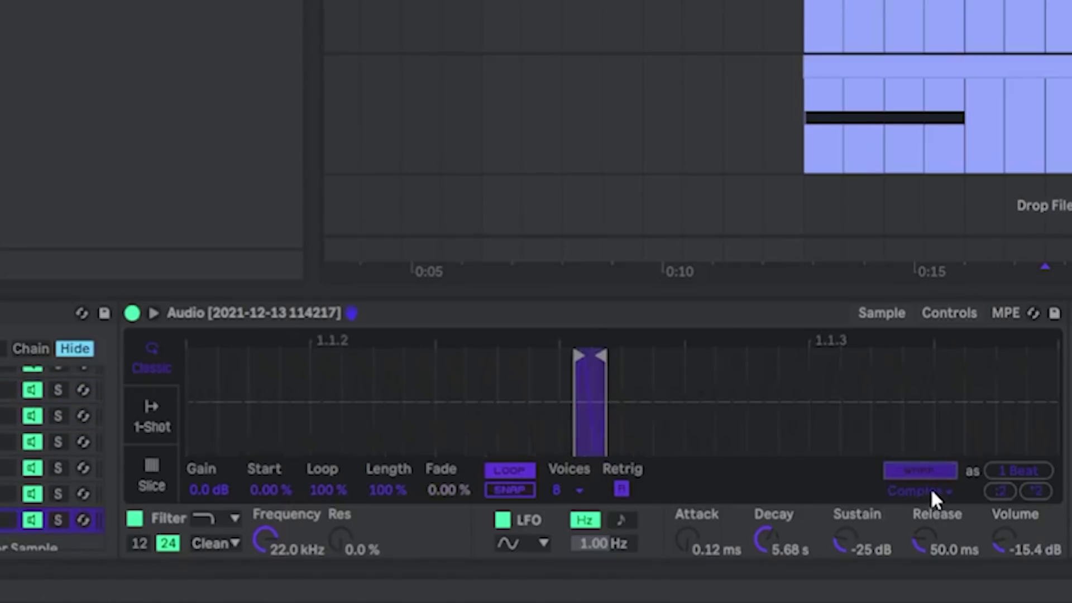
pyautogui.click(930, 489)
pyautogui.click(927, 474)
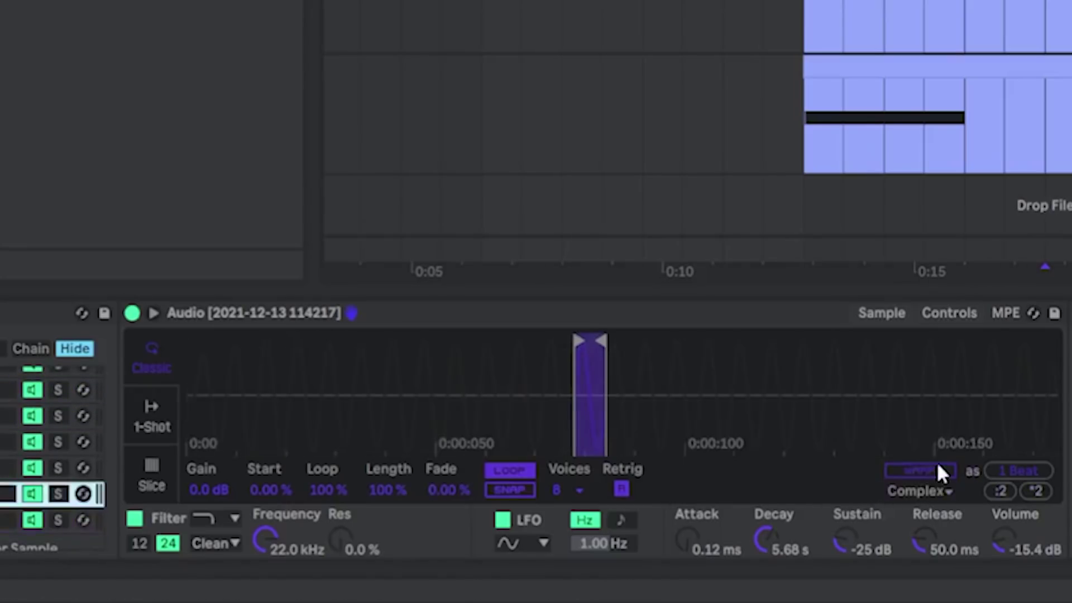
pyautogui.click(926, 490)
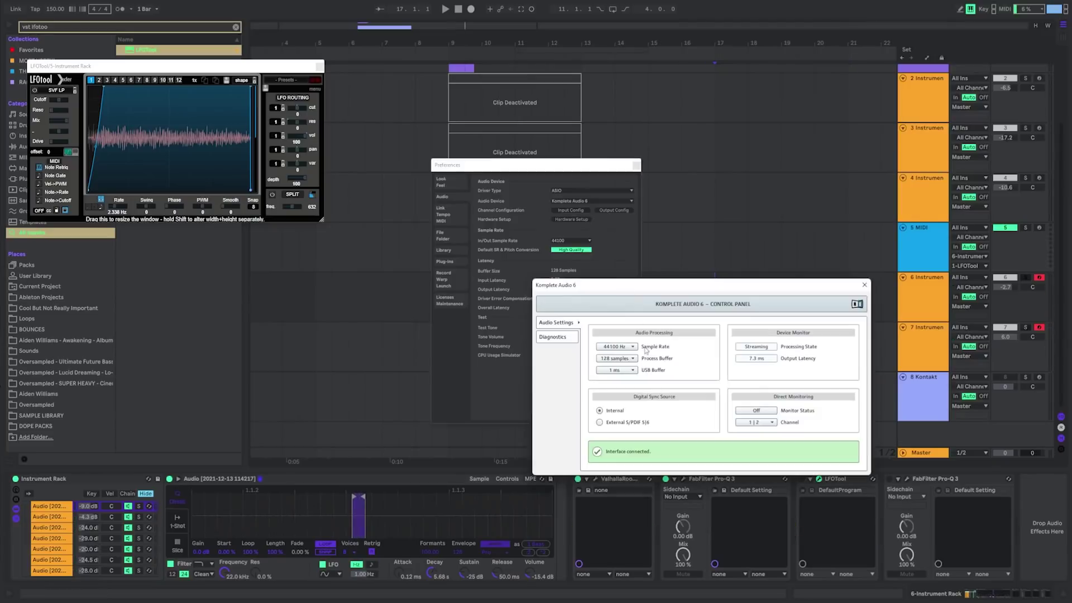
# Set the audio buffer size to 1024 samples and select the purple Audio clip on track 1
pyautogui.click(626, 359)
pyautogui.click(614, 429)
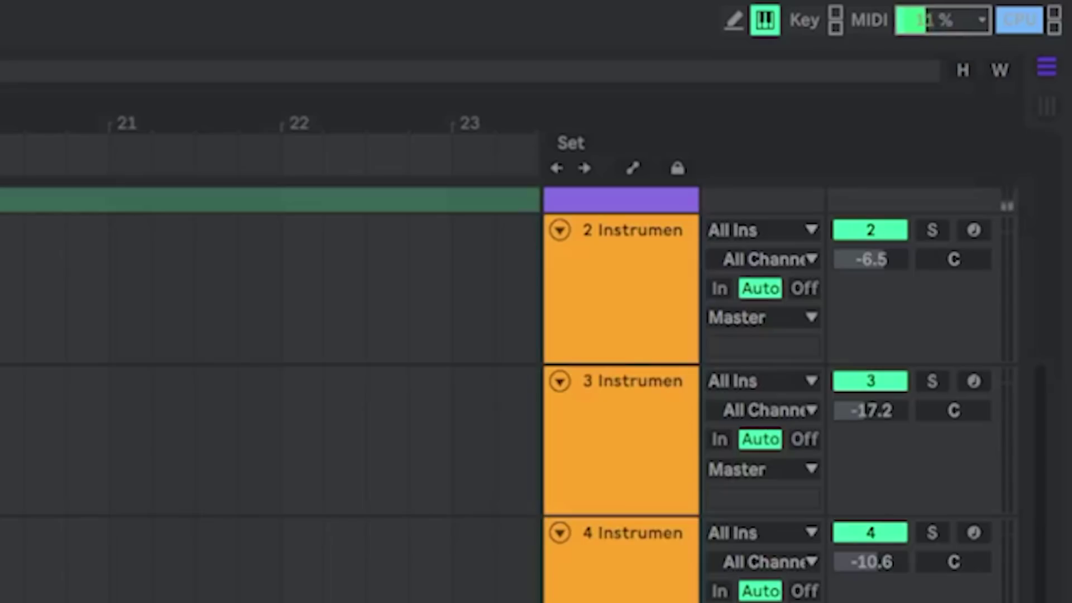
pyautogui.scroll(3, 838, 140)
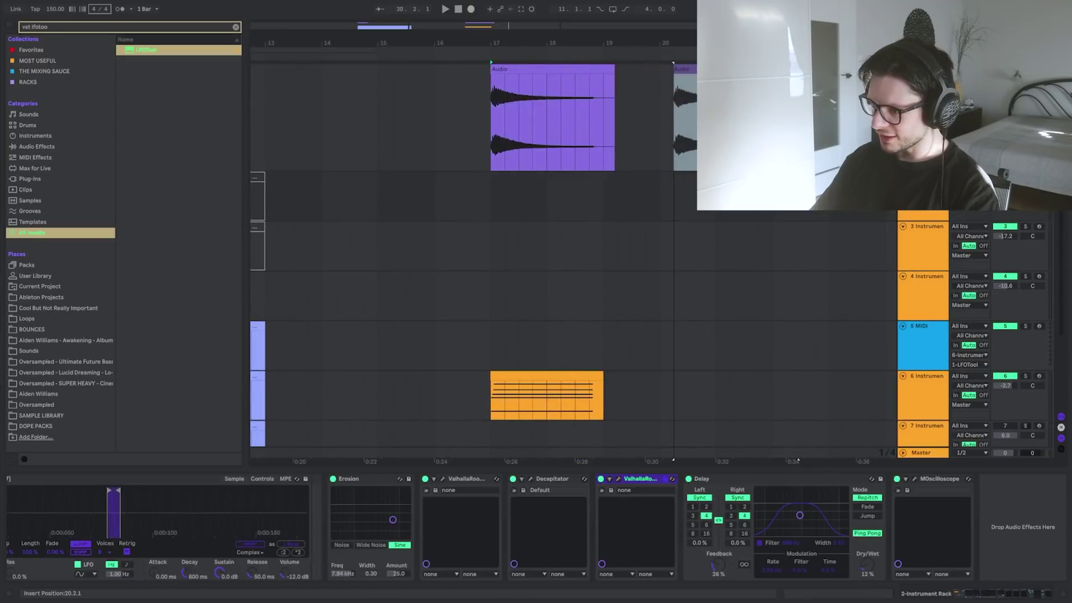
pyautogui.click(538, 85)
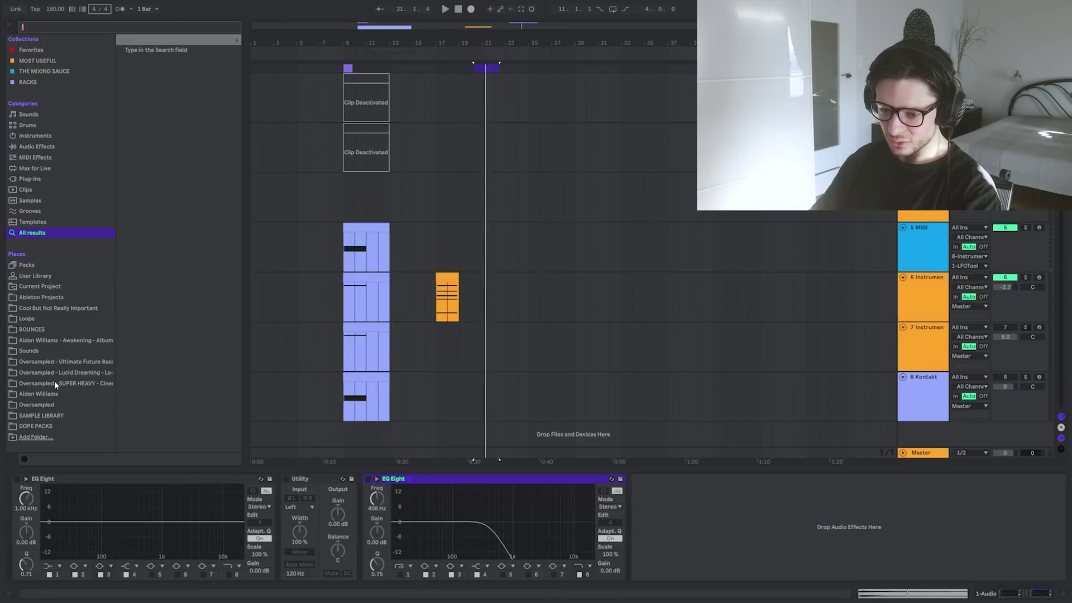
# Pick a D# major MIDI file in the browser library
pyautogui.click(180, 308)
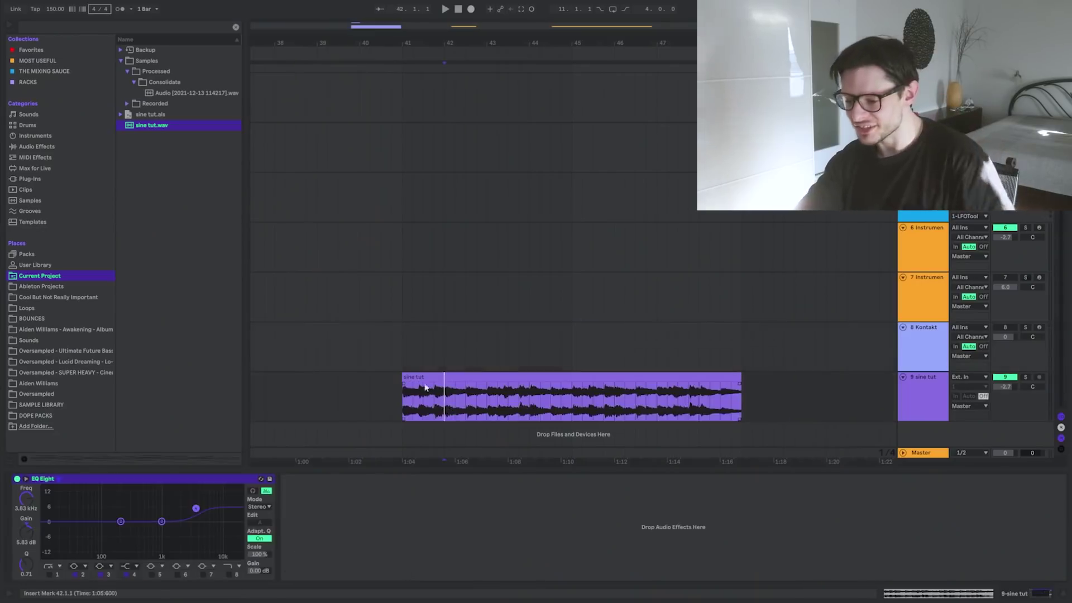
# Select the sine tut clip, zoom the arrangement out and back, and show the sine Instrument Rack's devices
pyautogui.click(417, 378)
pyautogui.scroll(-5, 390, 316)
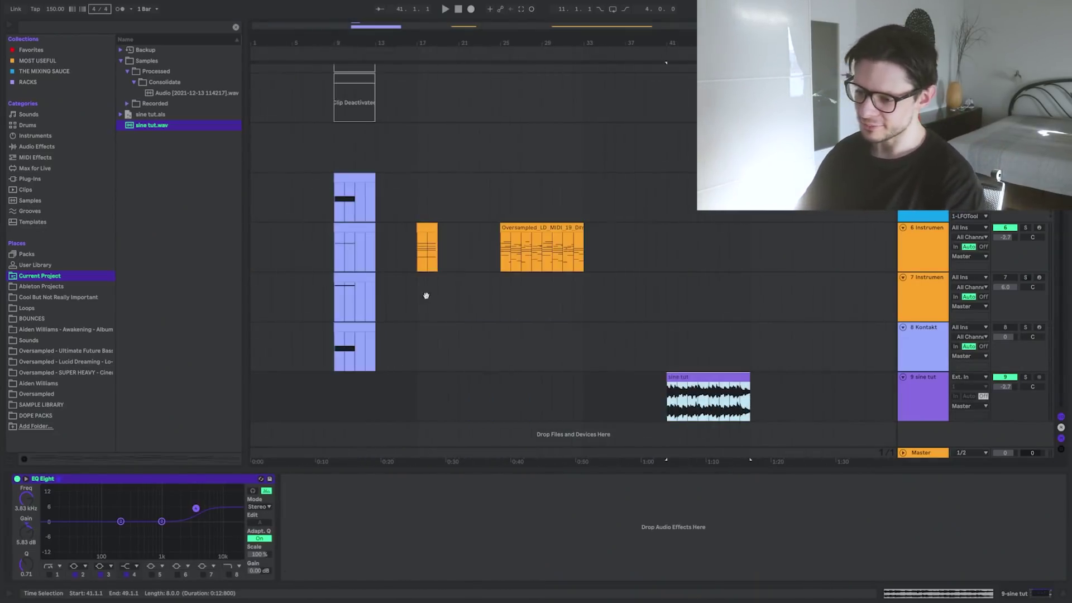
pyautogui.scroll(5, 435, 299)
pyautogui.click(389, 273)
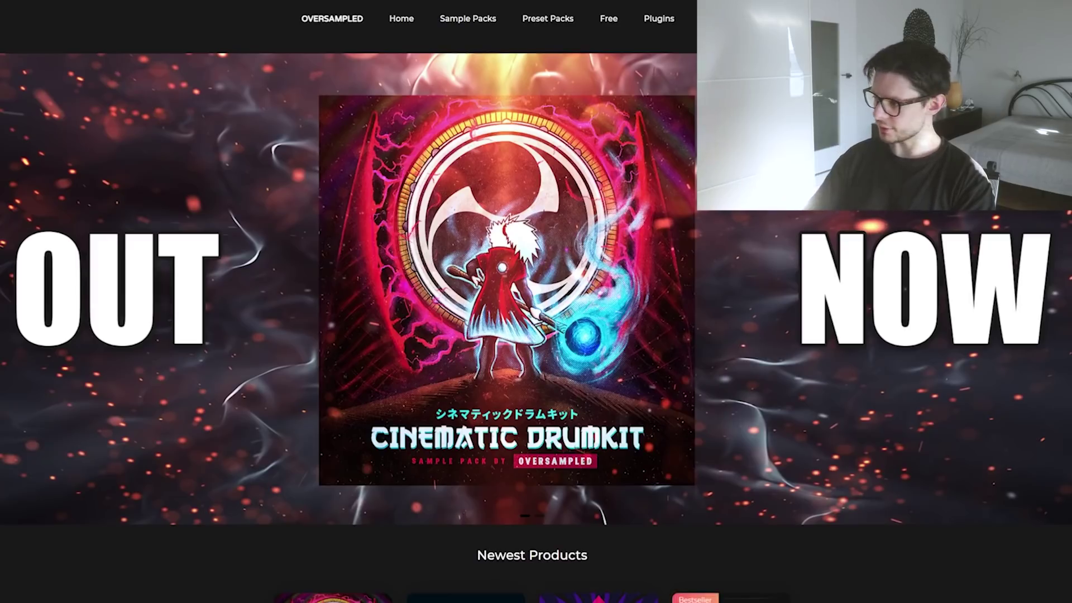
# Scroll through Oversampled's Newest Products and the Plugins page down to Pancz and OCS-45
pyautogui.scroll(-2, 348, 302)
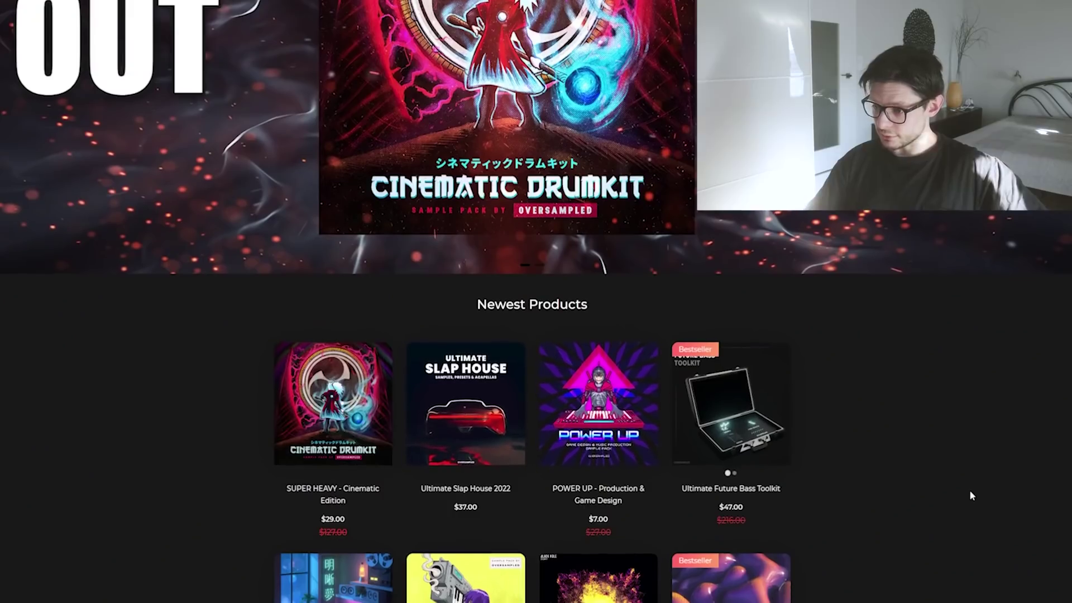
pyautogui.scroll(-2, 970, 478)
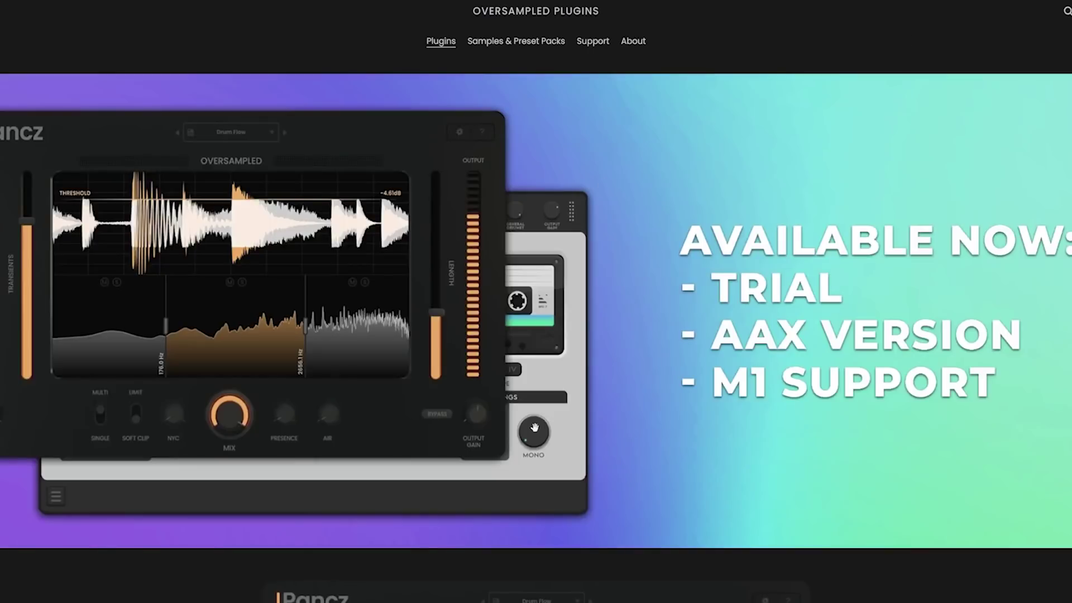
pyautogui.scroll(-2, 776, 402)
pyautogui.scroll(2, 776, 401)
pyautogui.scroll(-12, 1031, 374)
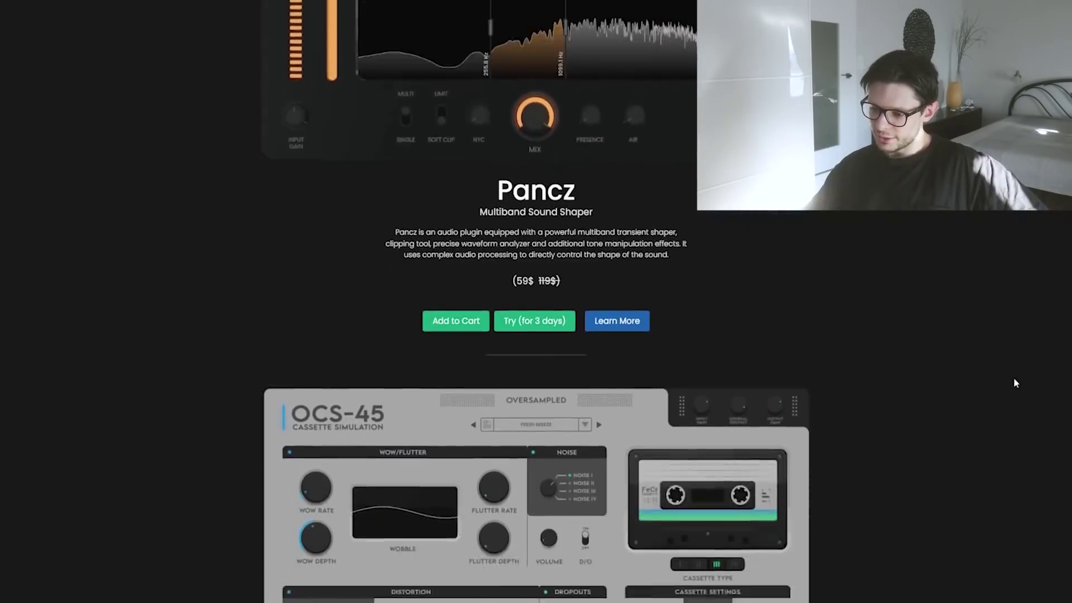
pyautogui.scroll(-2, 1015, 382)
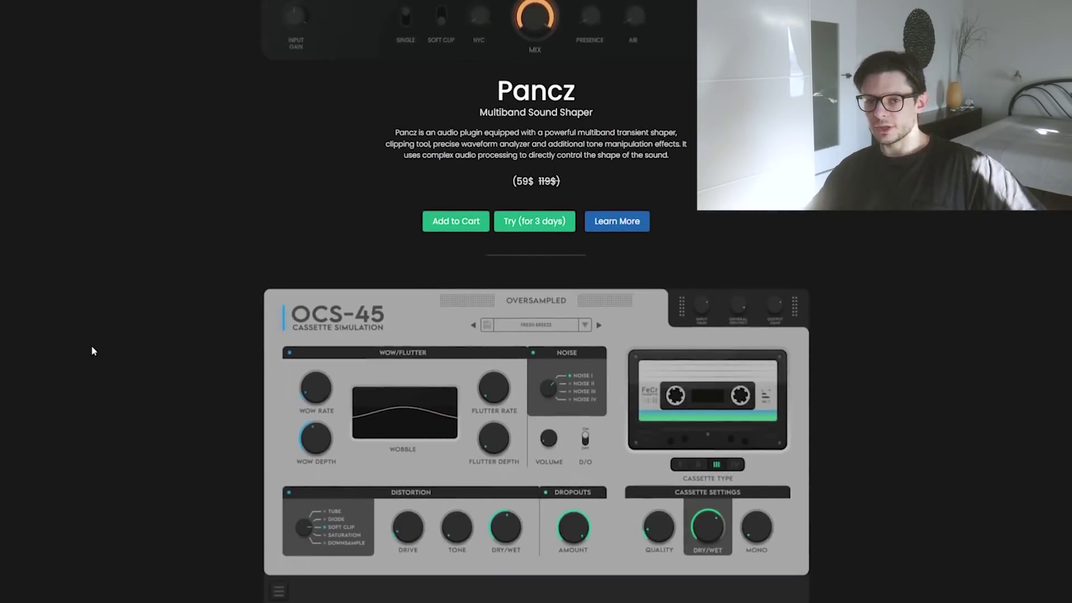